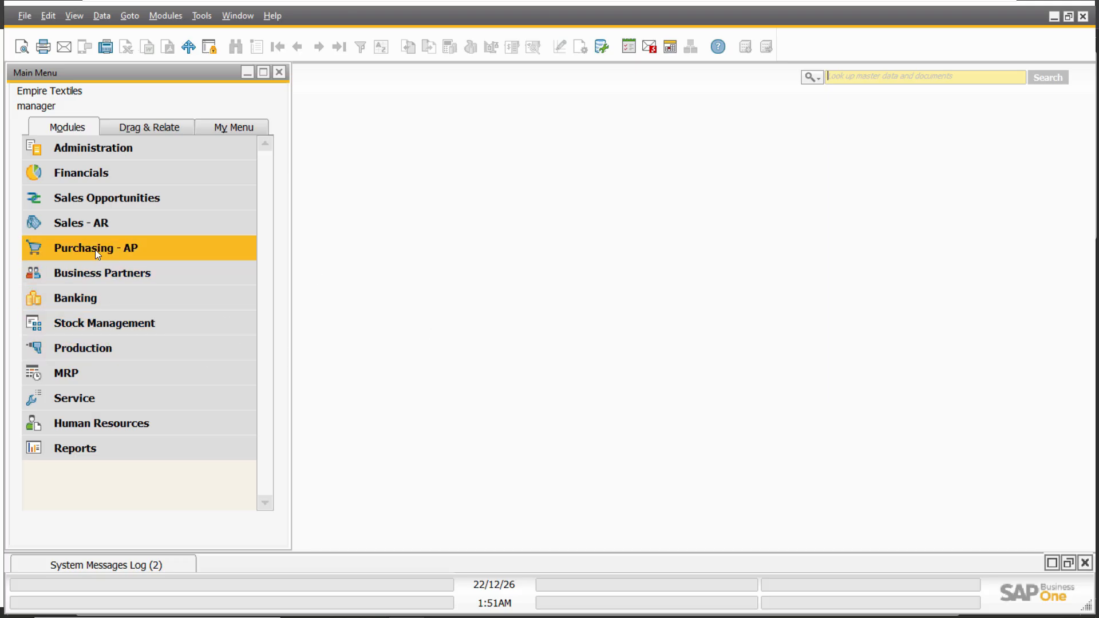
Open a new purchase order from the Purchasing - AP module and maximize its window
{"action": "left_click", "coordinate": [81, 250]}
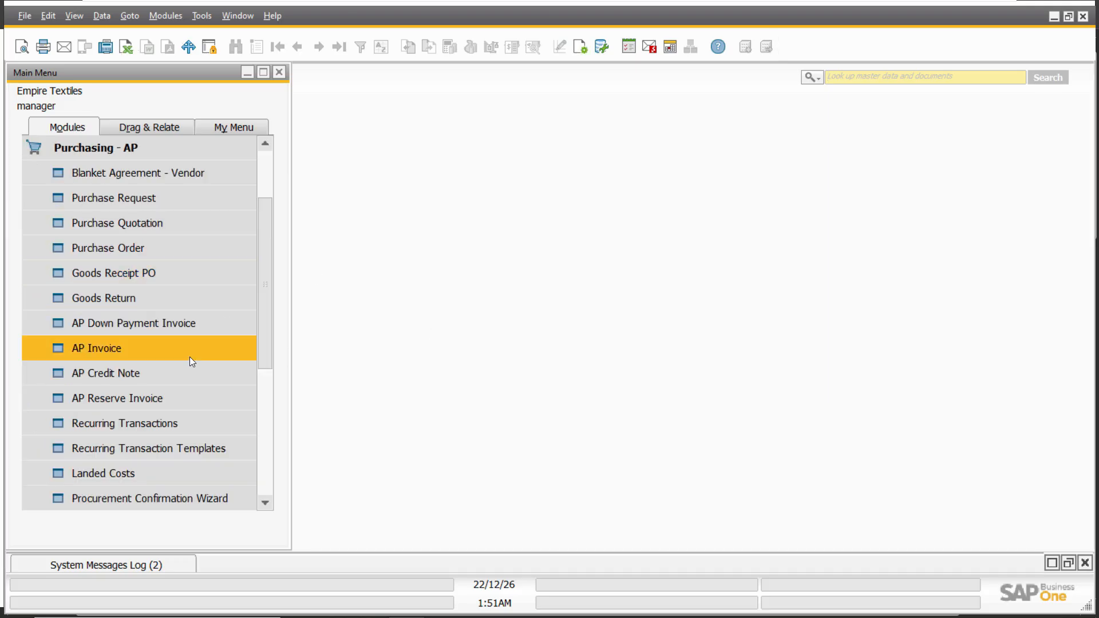
{"action": "left_click", "coordinate": [126, 249]}
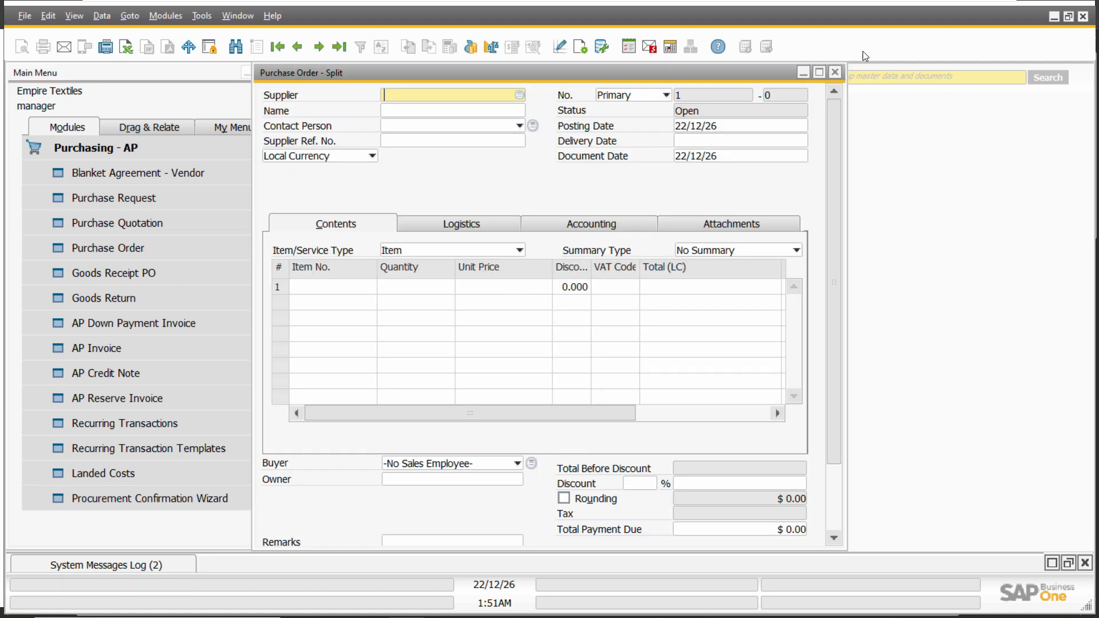
{"action": "left_click", "coordinate": [819, 72]}
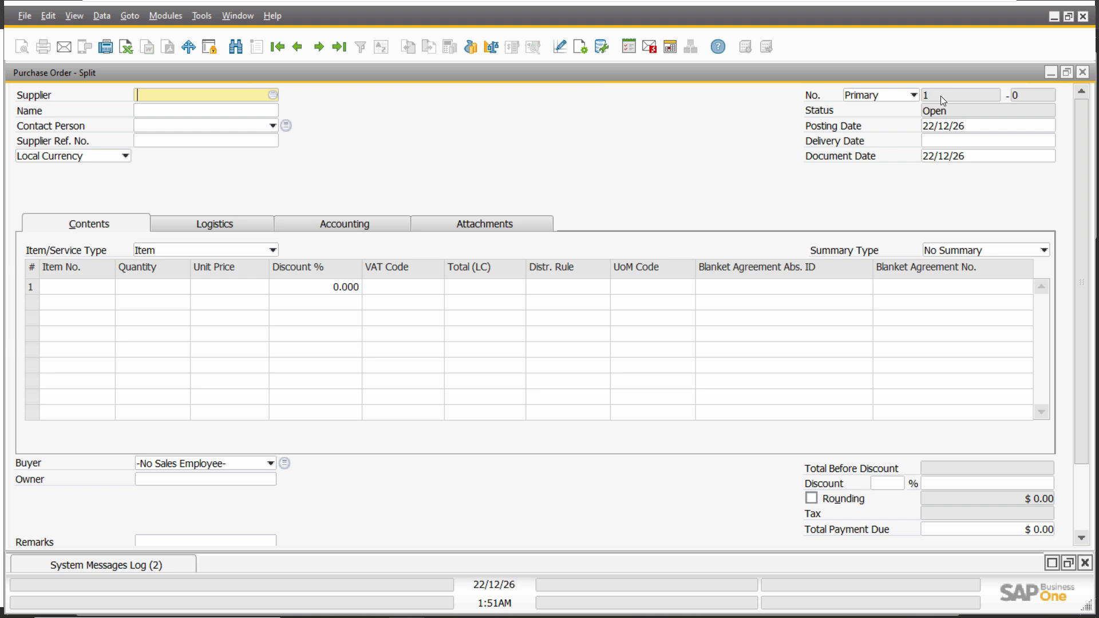
Examine the numbering series options of the purchase order, keeping Primary selected
{"action": "left_click", "coordinate": [912, 96]}
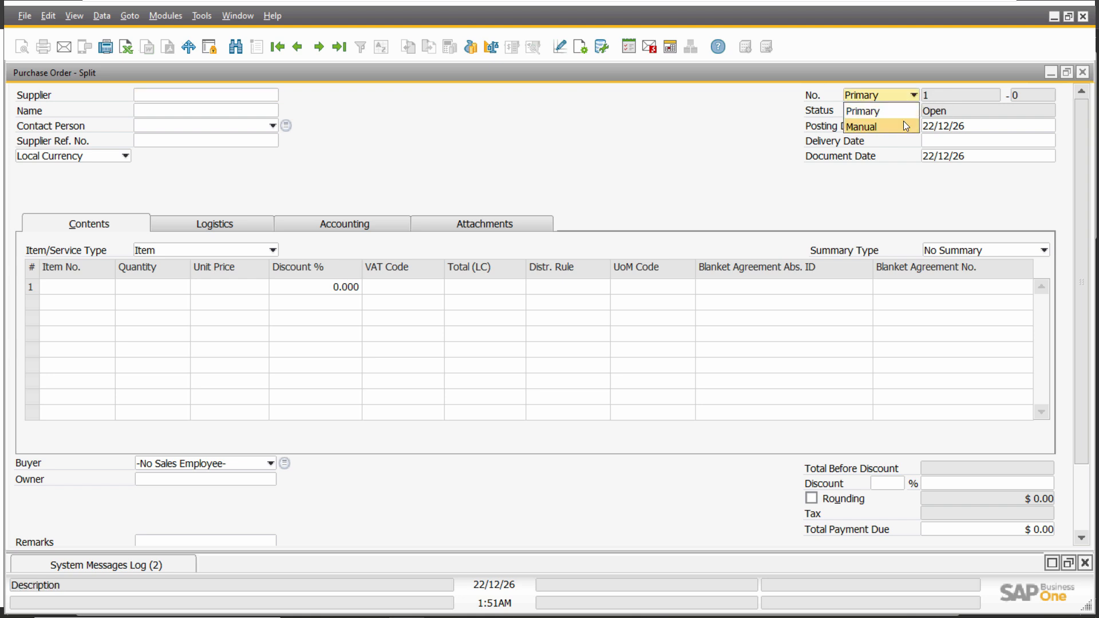
{"action": "left_click", "coordinate": [916, 108]}
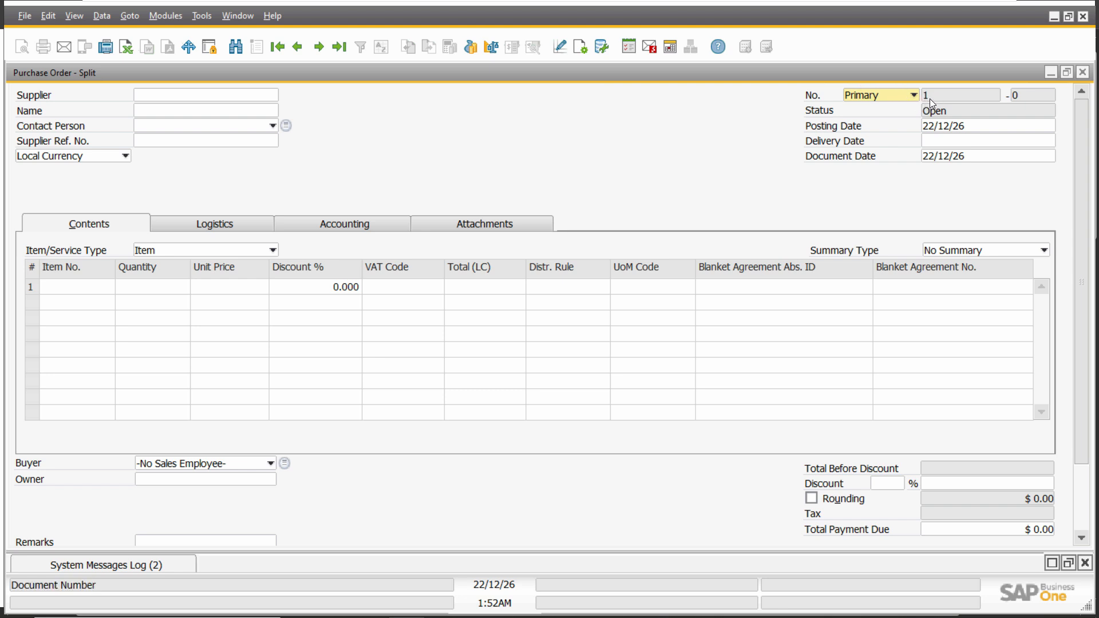
{"action": "left_click", "coordinate": [898, 97]}
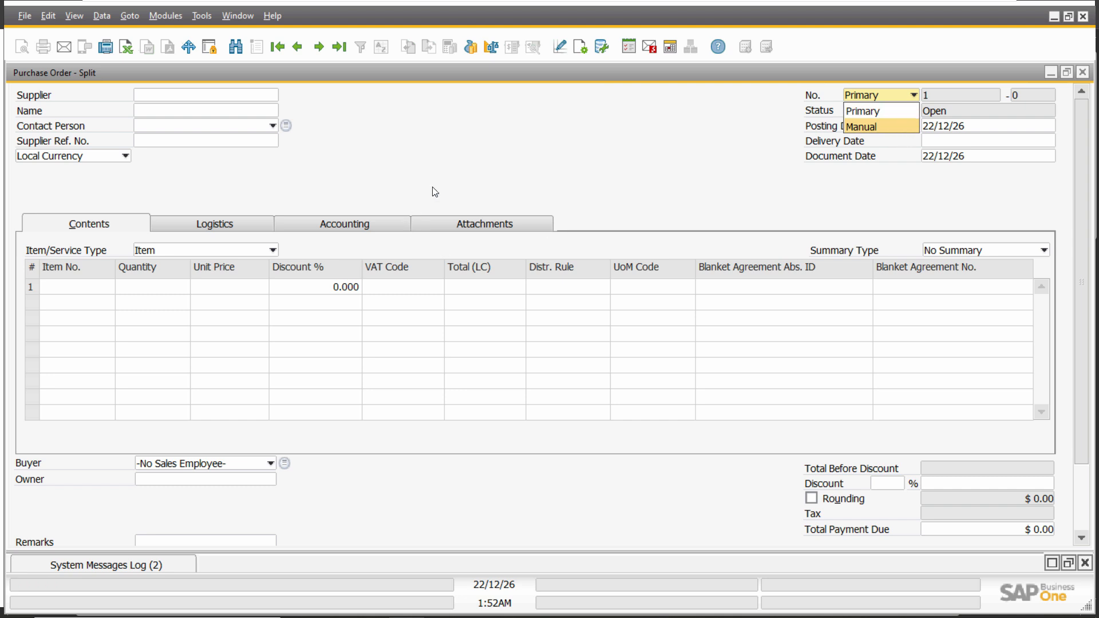
{"action": "left_click", "coordinate": [447, 168]}
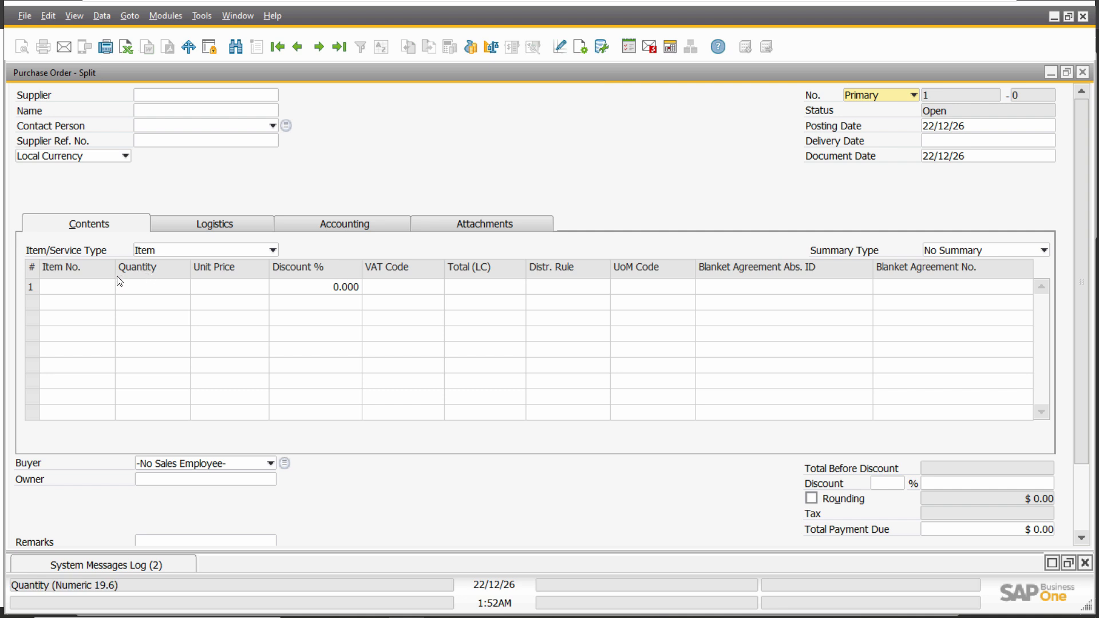
Make the Item Description column visible in the purchase order's form settings and confirm
{"action": "right_click", "coordinate": [148, 272]}
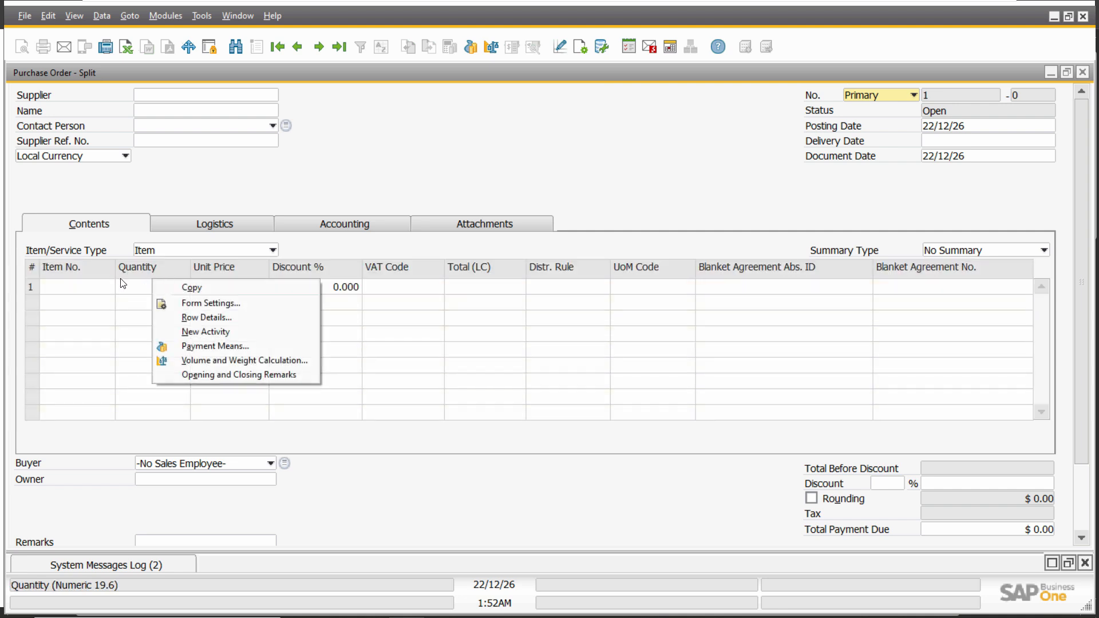
{"action": "left_click", "coordinate": [203, 304]}
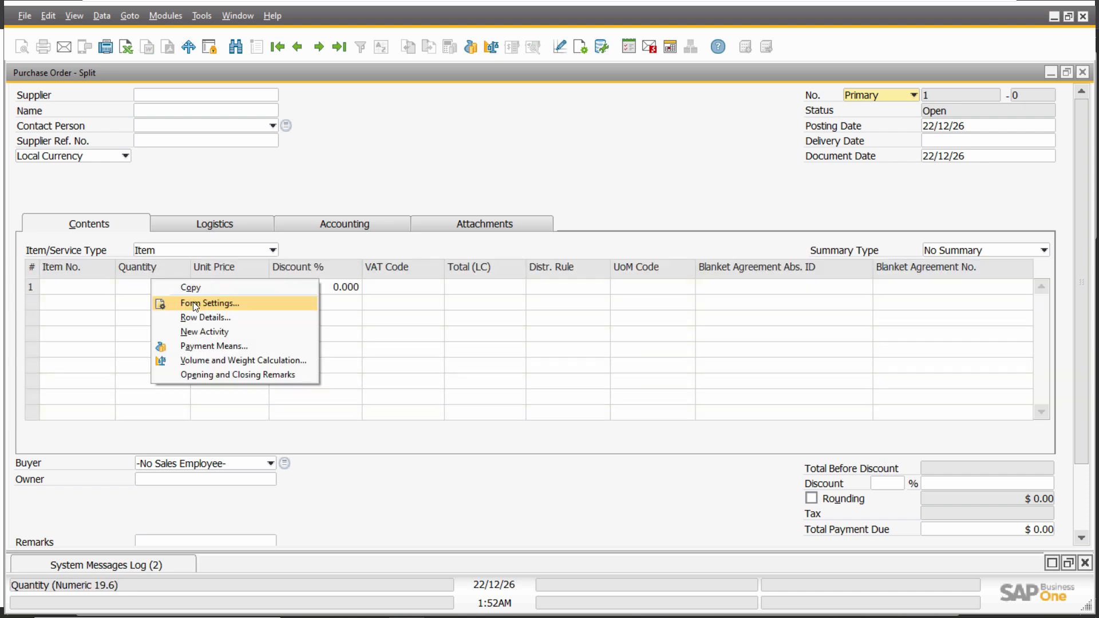
{"action": "left_click", "coordinate": [840, 222]}
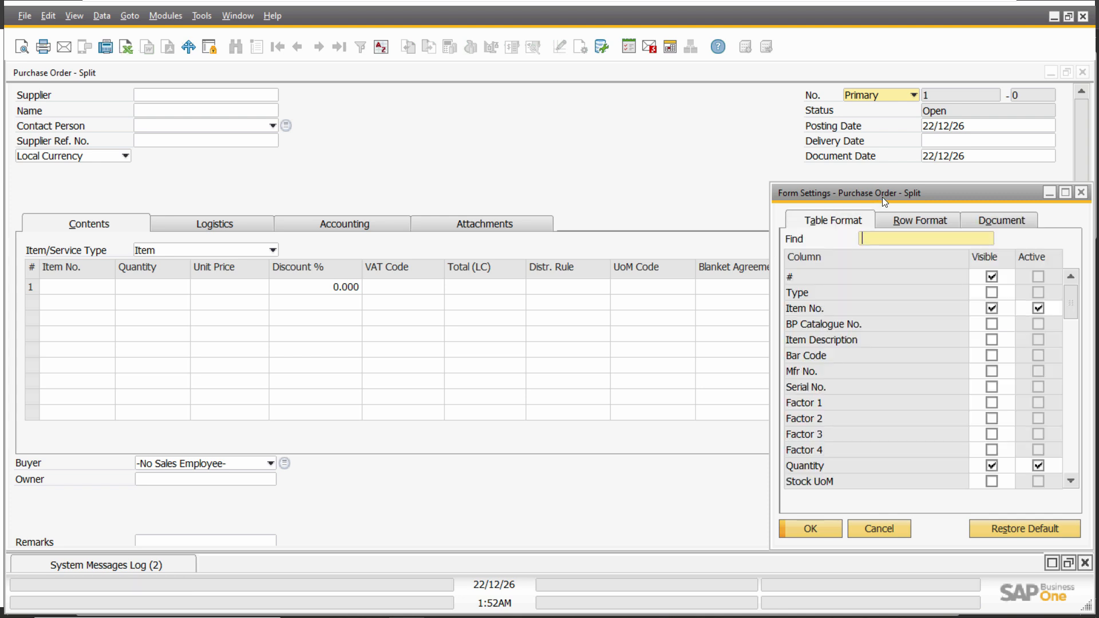
{"action": "left_click_drag", "start_coordinate": [882, 197], "coordinate": [613, 186]}
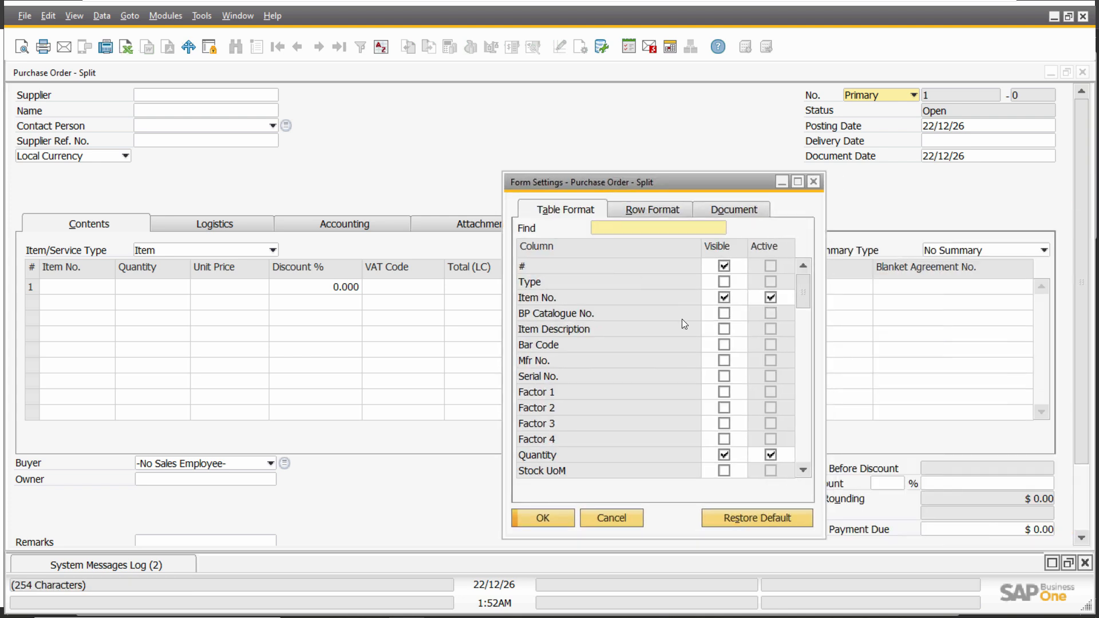
{"action": "left_click", "coordinate": [724, 328]}
{"action": "left_click", "coordinate": [542, 518]}
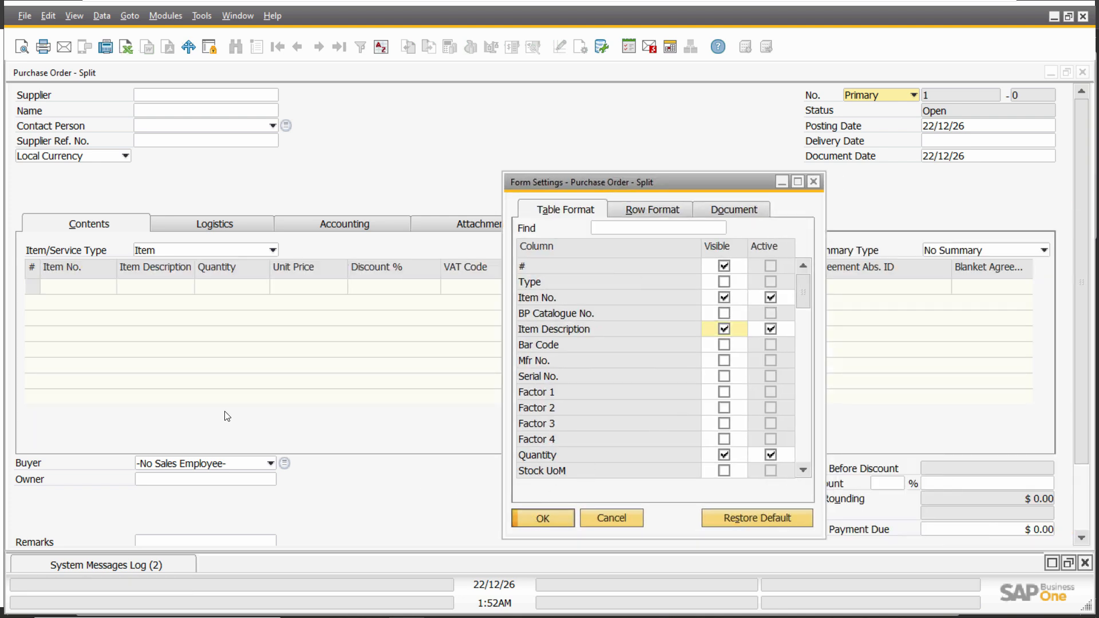
Close and reopen the purchase order form to check its columns and document number, closing it again
{"action": "left_click", "coordinate": [1083, 72]}
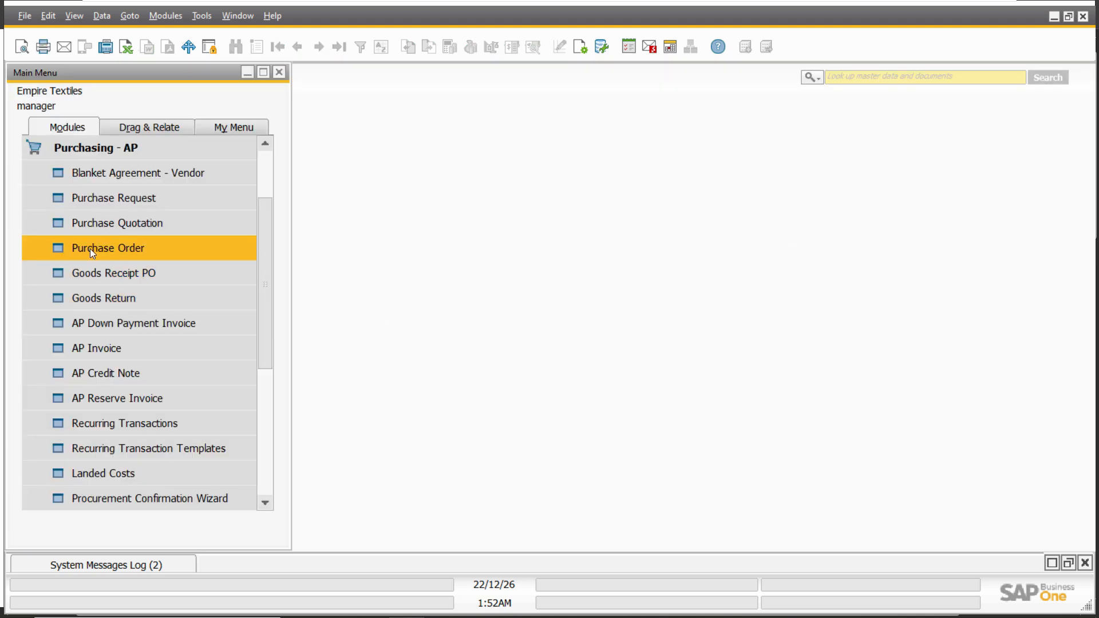
{"action": "left_click", "coordinate": [109, 247]}
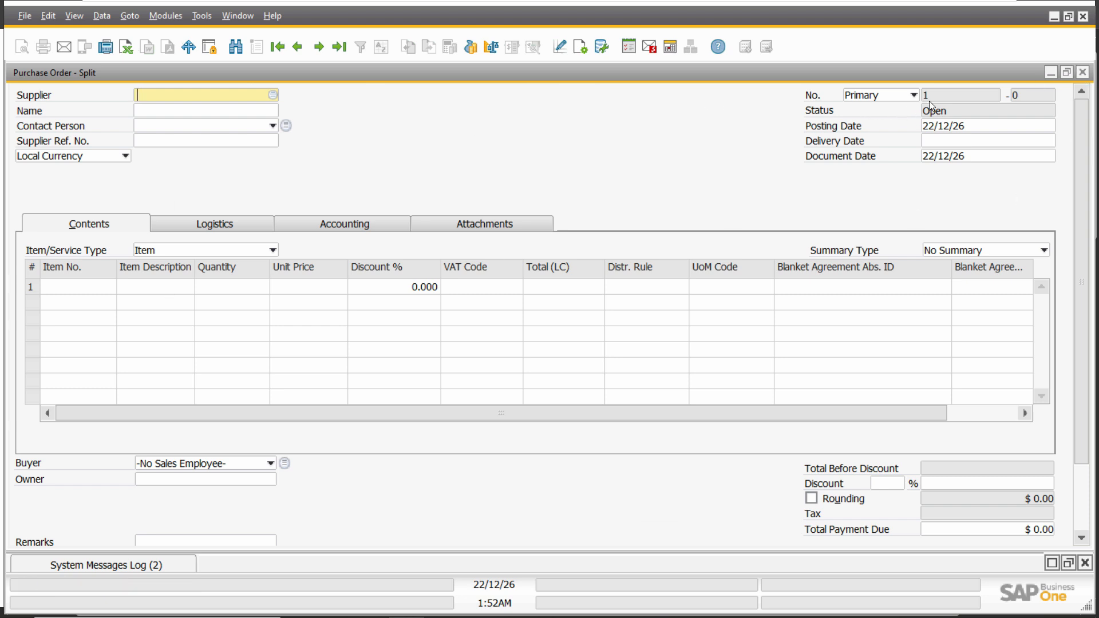
{"action": "left_click", "coordinate": [1085, 74]}
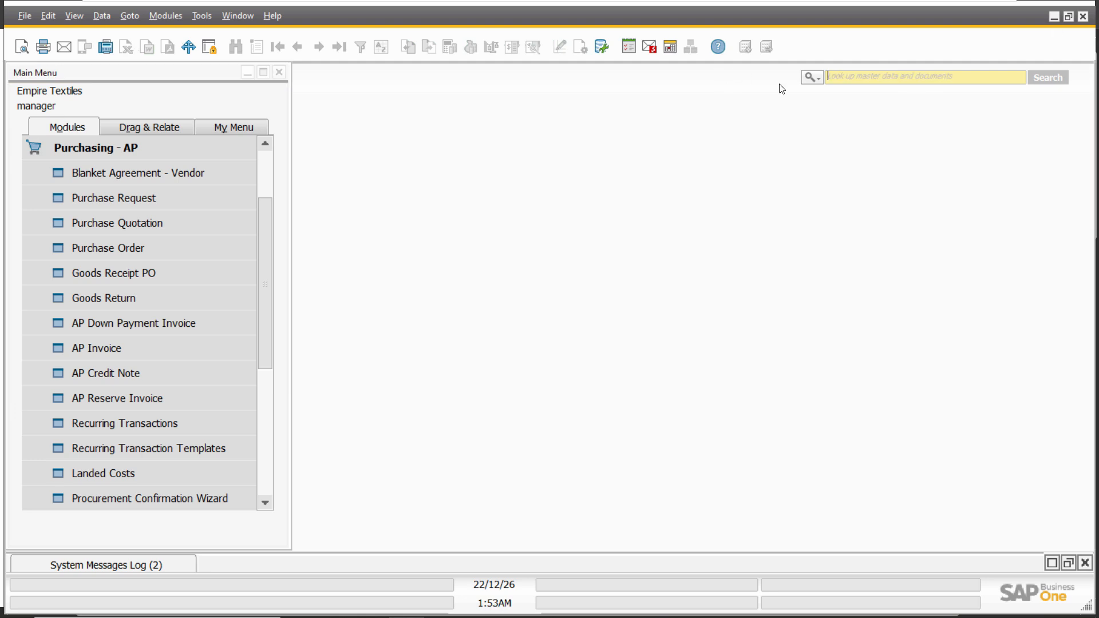
Switch the search to menus, look up document numbering and open the Document Numbering - Setup window
{"action": "left_click", "coordinate": [810, 77]}
{"action": "left_click", "coordinate": [845, 109]}
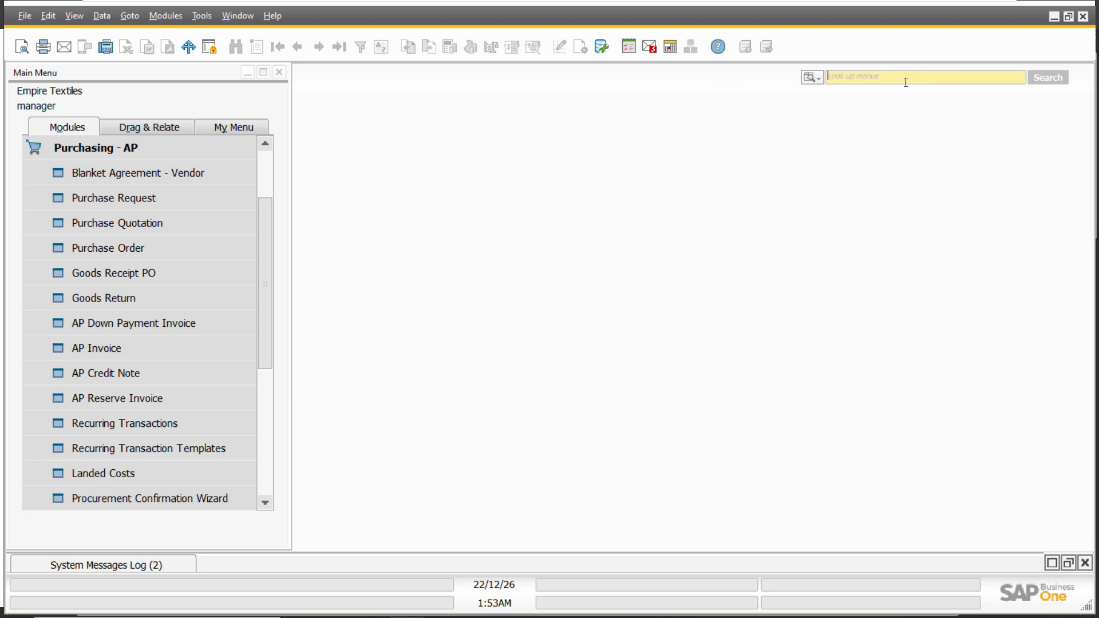
{"action": "left_click", "coordinate": [818, 78]}
{"action": "left_click", "coordinate": [869, 78]}
{"action": "type", "text": "document mp"}
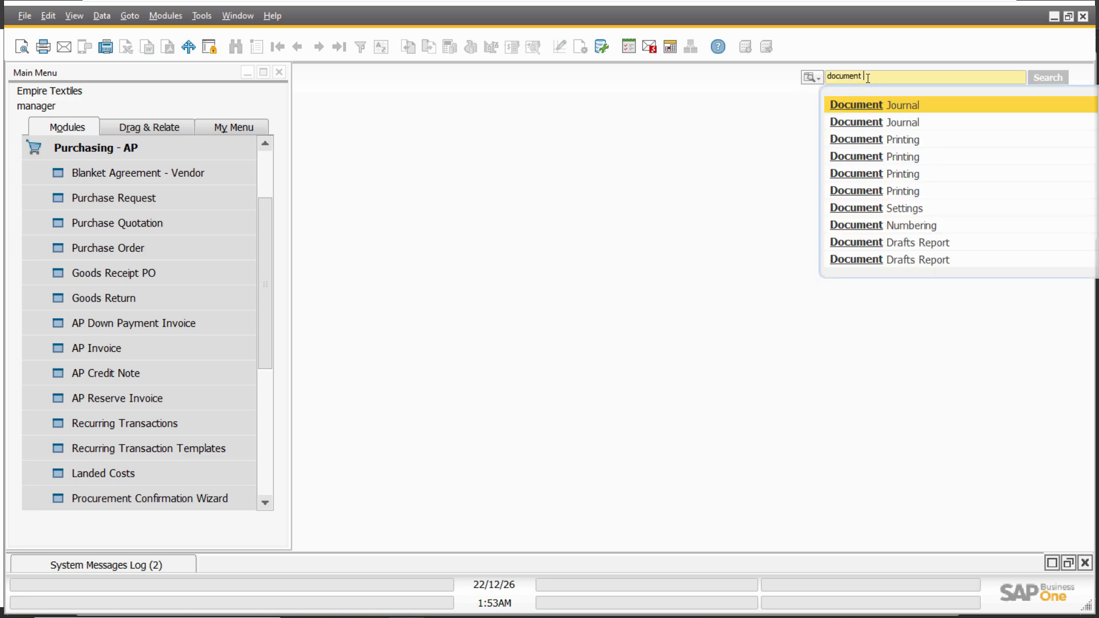
{"action": "key", "text": "Return"}
{"action": "left_click", "coordinate": [787, 152]}
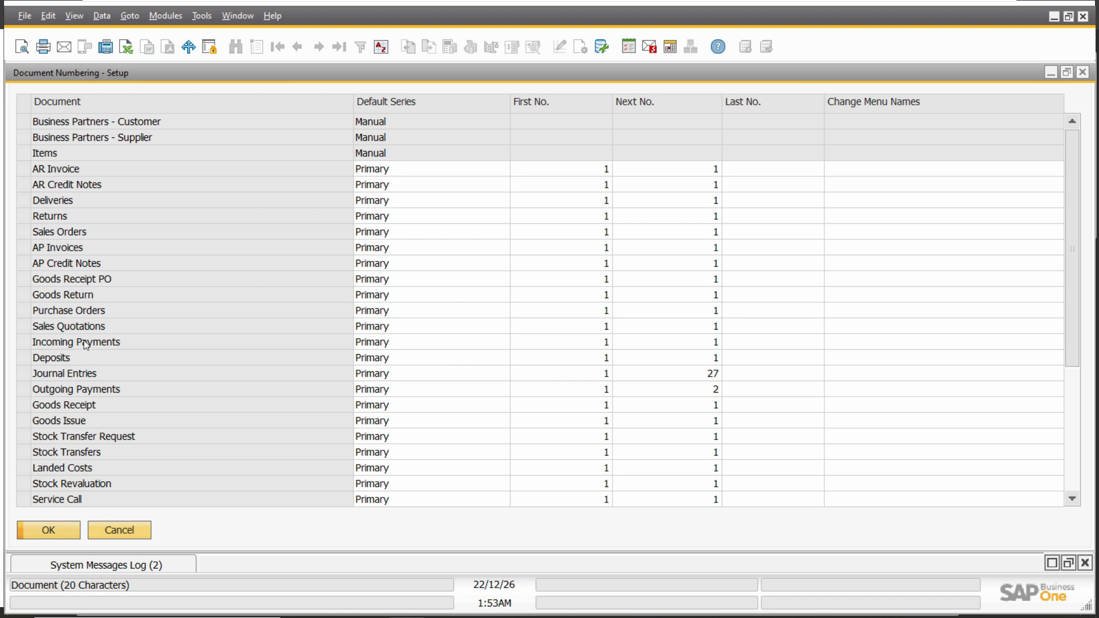
Set the first number of the Purchase Orders series to 124, then update and close the numbering setup
{"action": "left_click", "coordinate": [589, 314]}
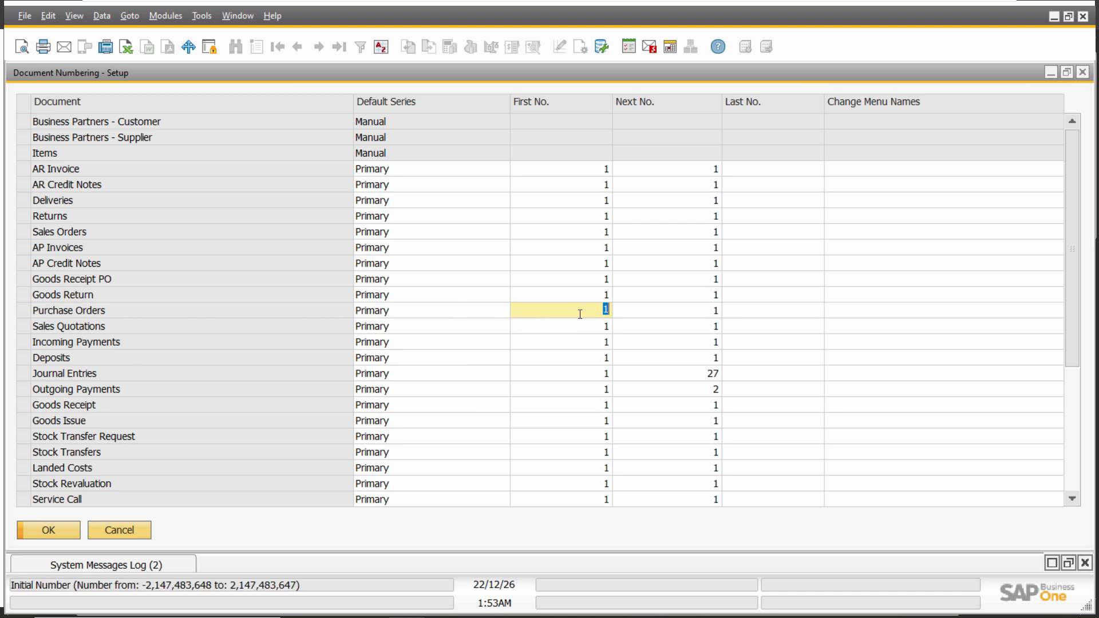
{"action": "type", "text": "12"}
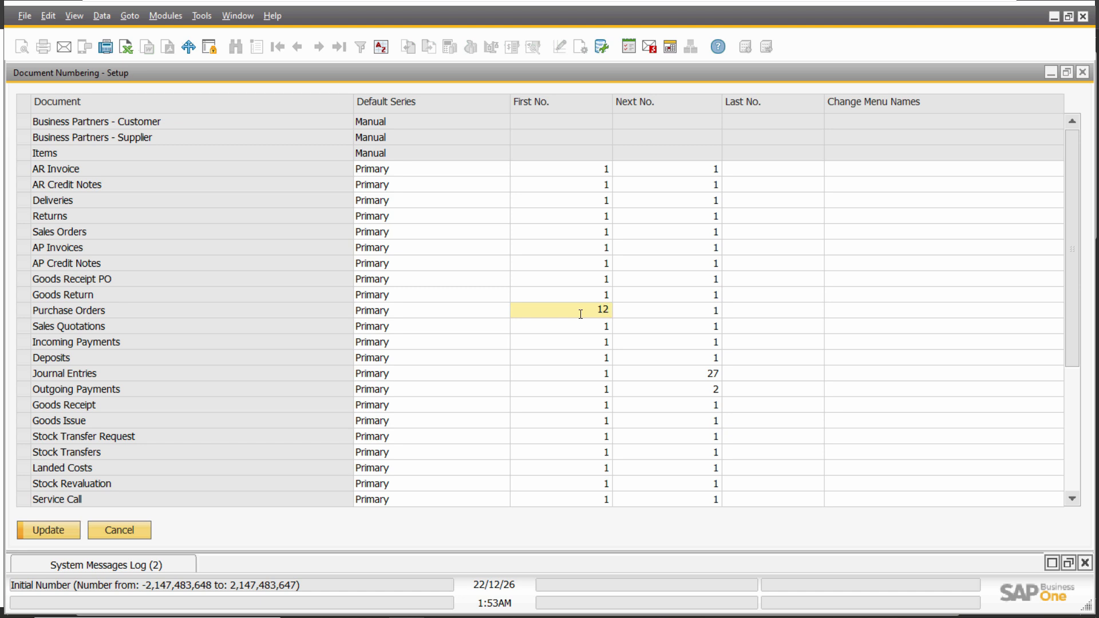
{"action": "type", "text": "4"}
{"action": "key", "text": "Tab"}
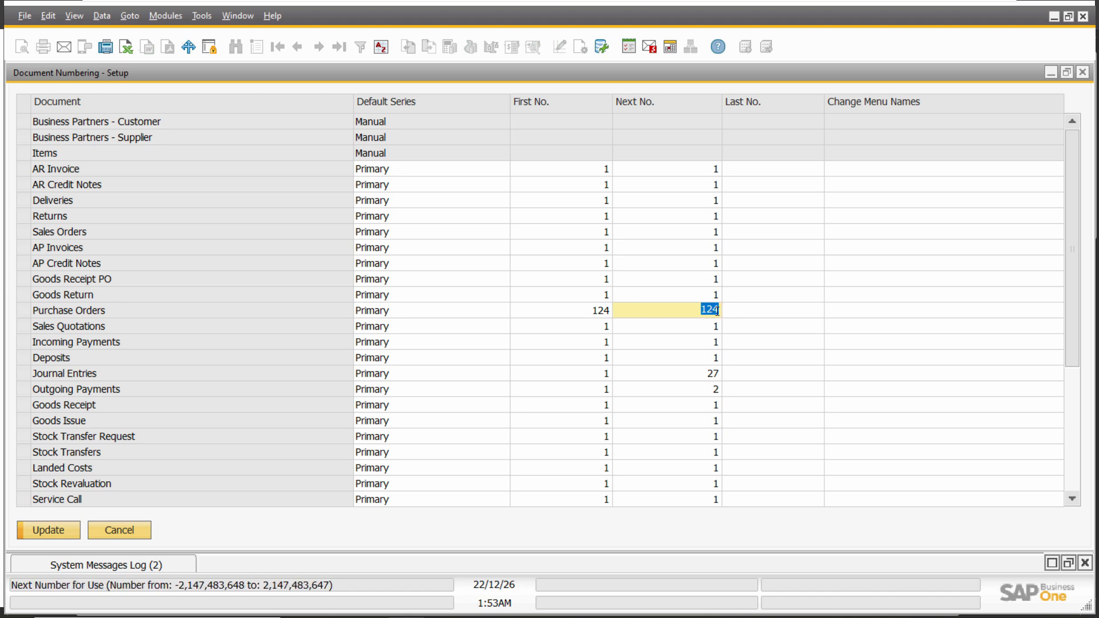
{"action": "left_click", "coordinate": [46, 534]}
{"action": "left_click", "coordinate": [46, 534]}
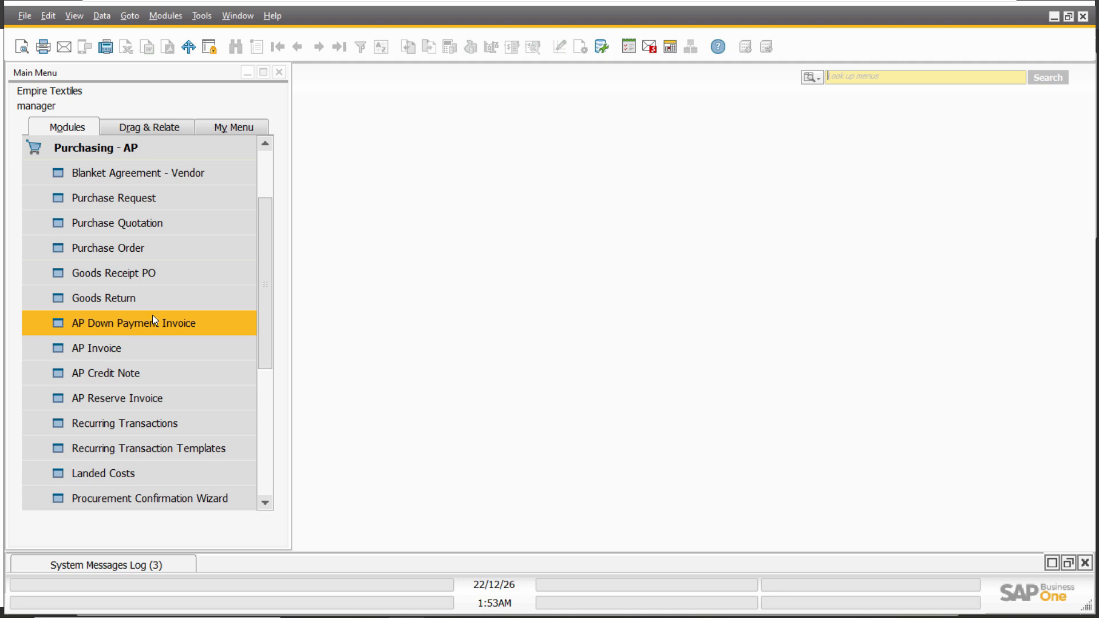
Open a new purchase order and choose Star Textiles as supplier, as given in the January transactions document
{"action": "left_click", "coordinate": [159, 253]}
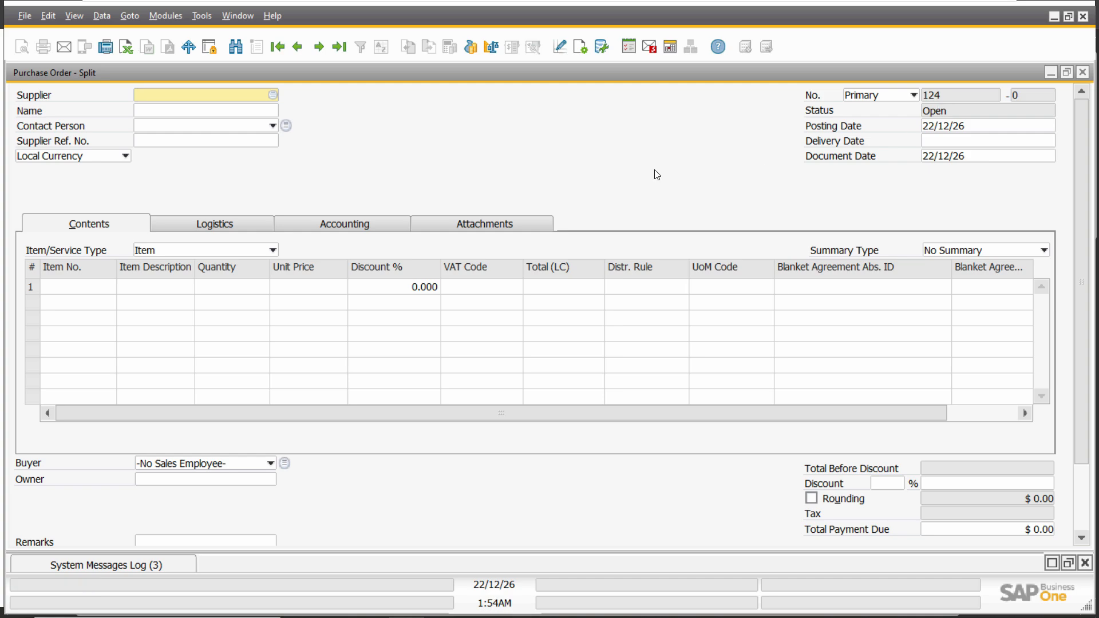
{"action": "key", "text": "alt+Tab"}
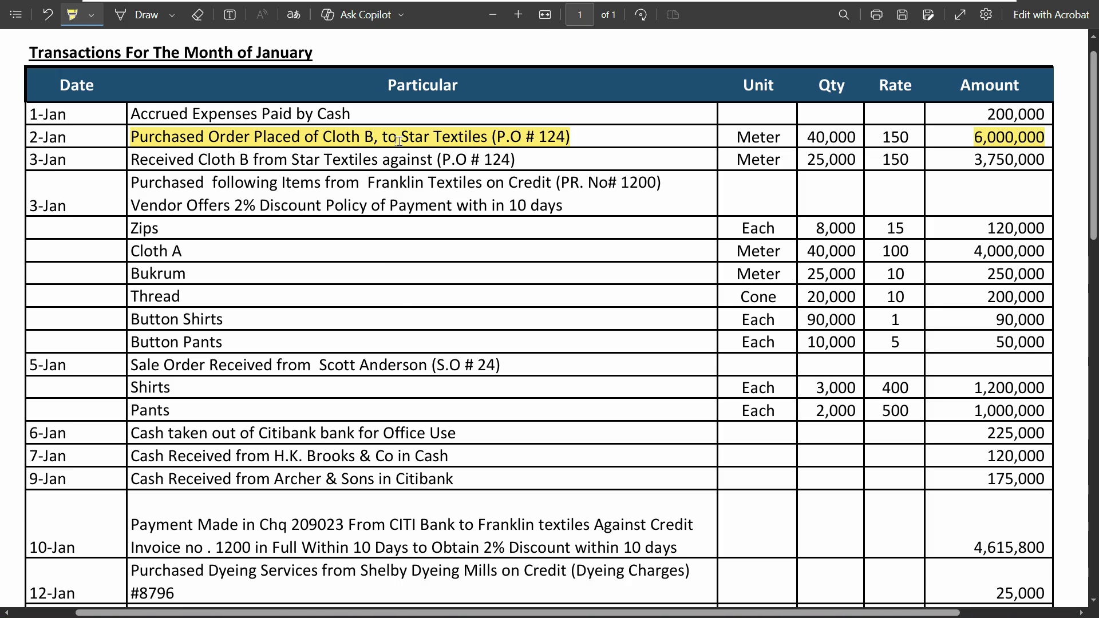
{"action": "key", "text": "alt+Tab"}
{"action": "key", "text": "Tab"}
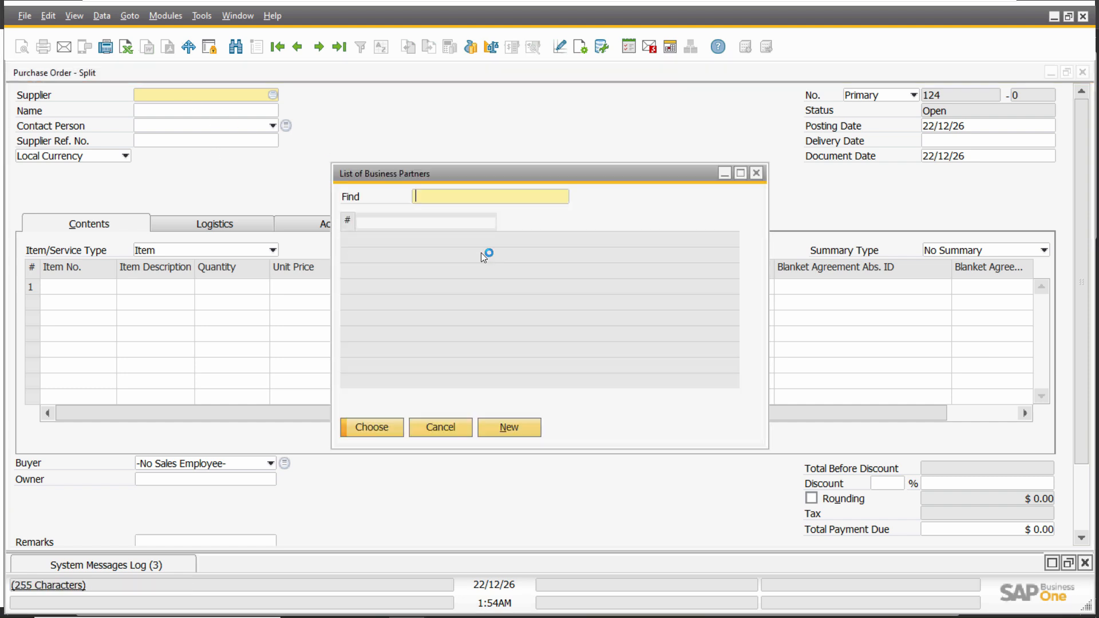
{"action": "double_click", "coordinate": [552, 273]}
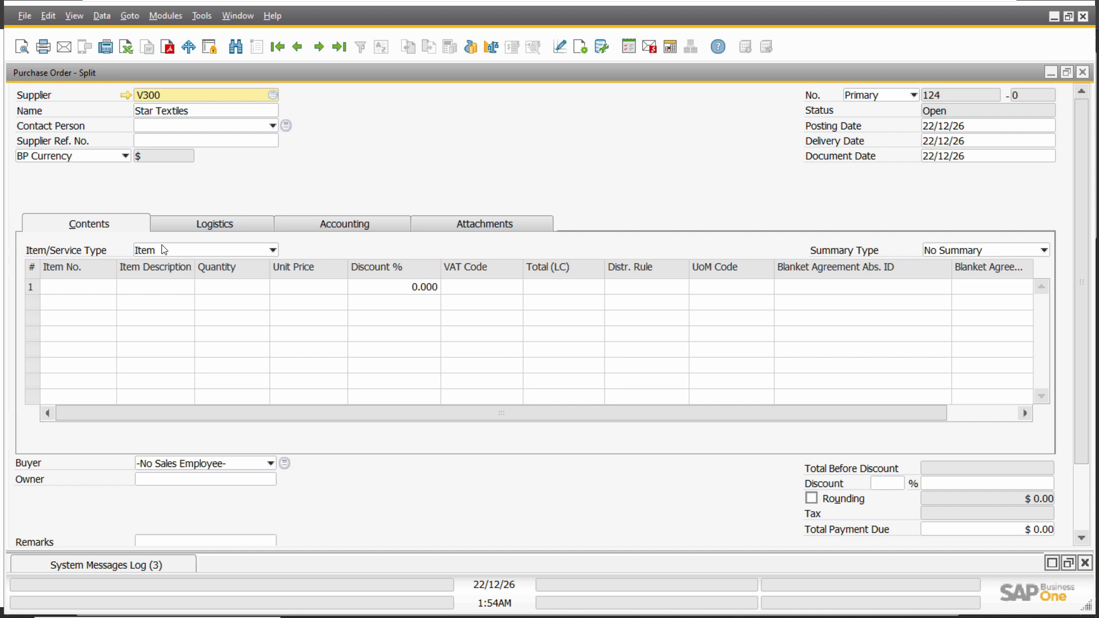
Check the ordered item in the transactions document and add Cloth B (RM002) to the first row
{"action": "left_click", "coordinate": [87, 287]}
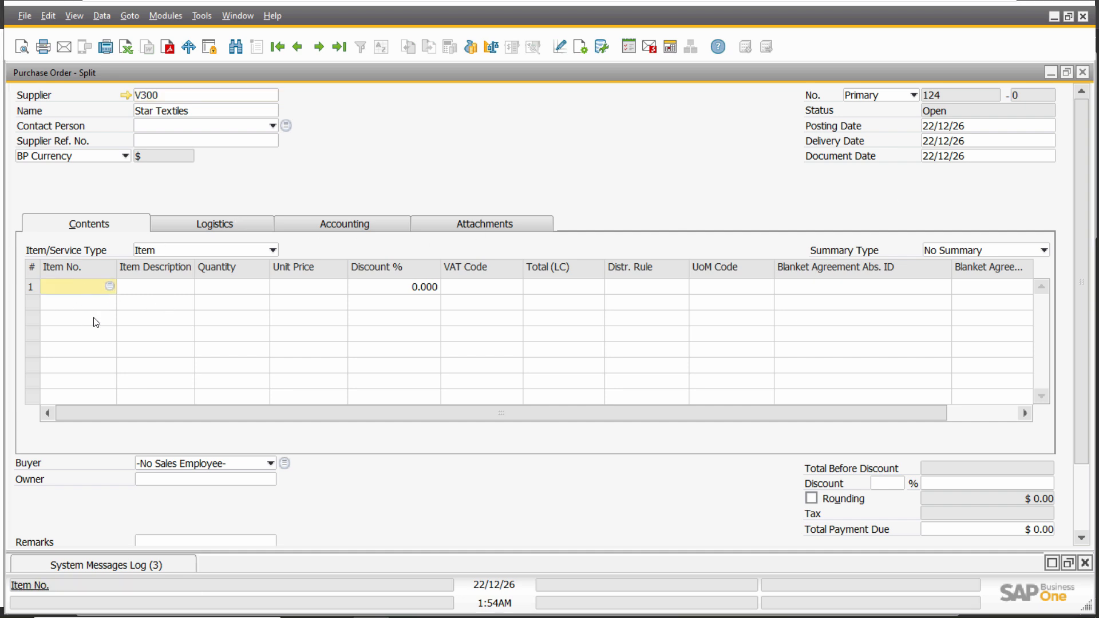
{"action": "key", "text": "alt+Tab"}
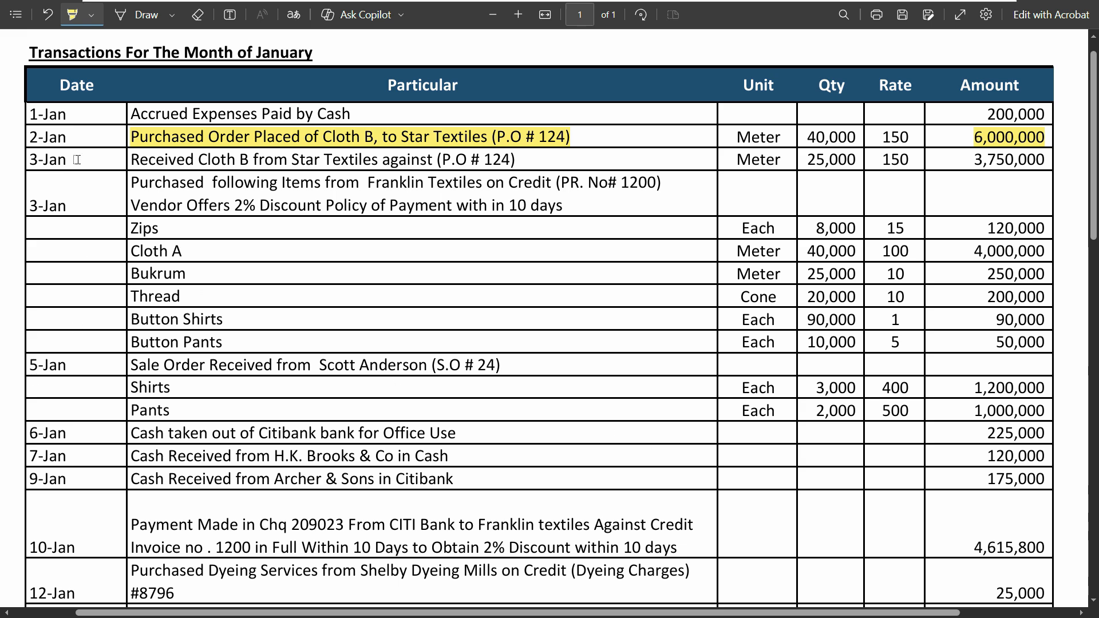
{"action": "key", "text": "alt+Tab"}
{"action": "key", "text": "Tab"}
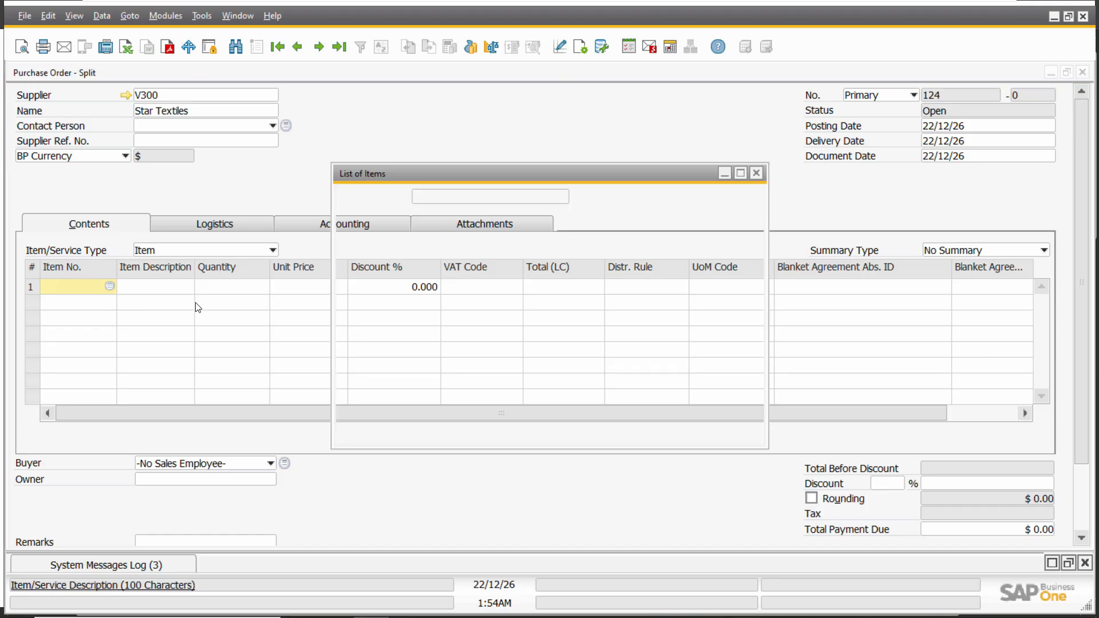
{"action": "double_click", "coordinate": [304, 200]}
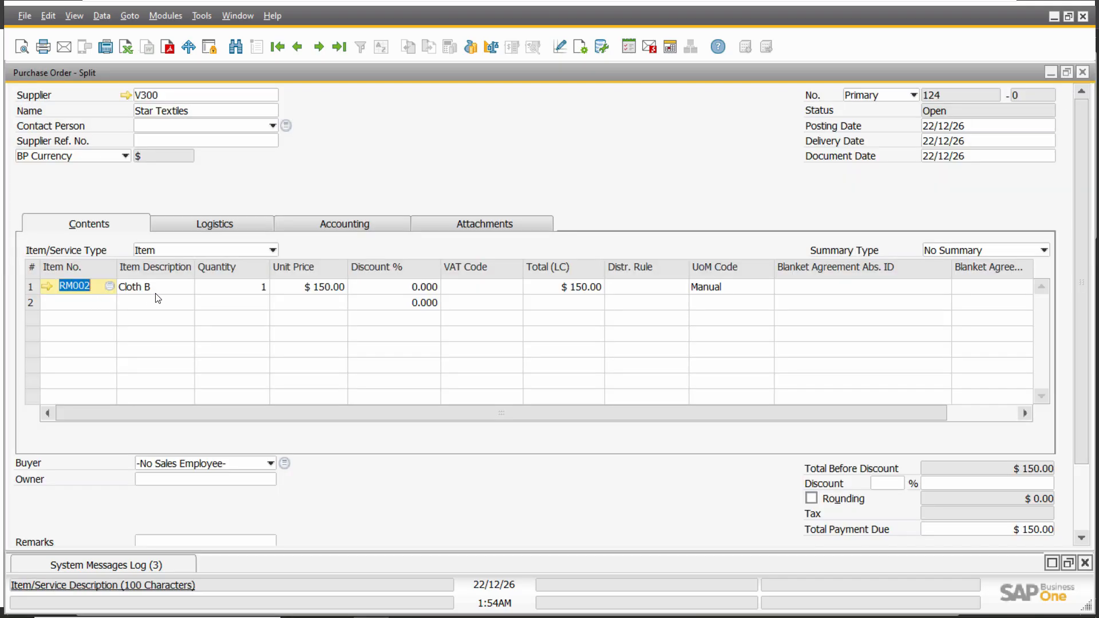
Set the Cloth B quantity to 40,000 and compare the unit price and total with the transactions document
{"action": "left_click", "coordinate": [255, 291]}
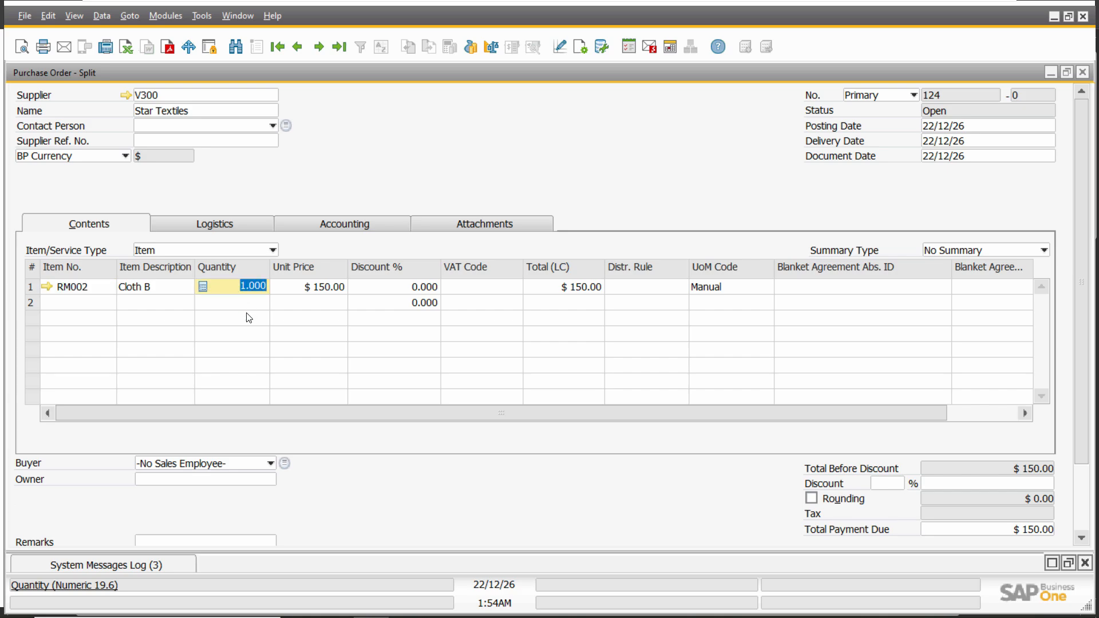
{"action": "key", "text": "alt+Tab"}
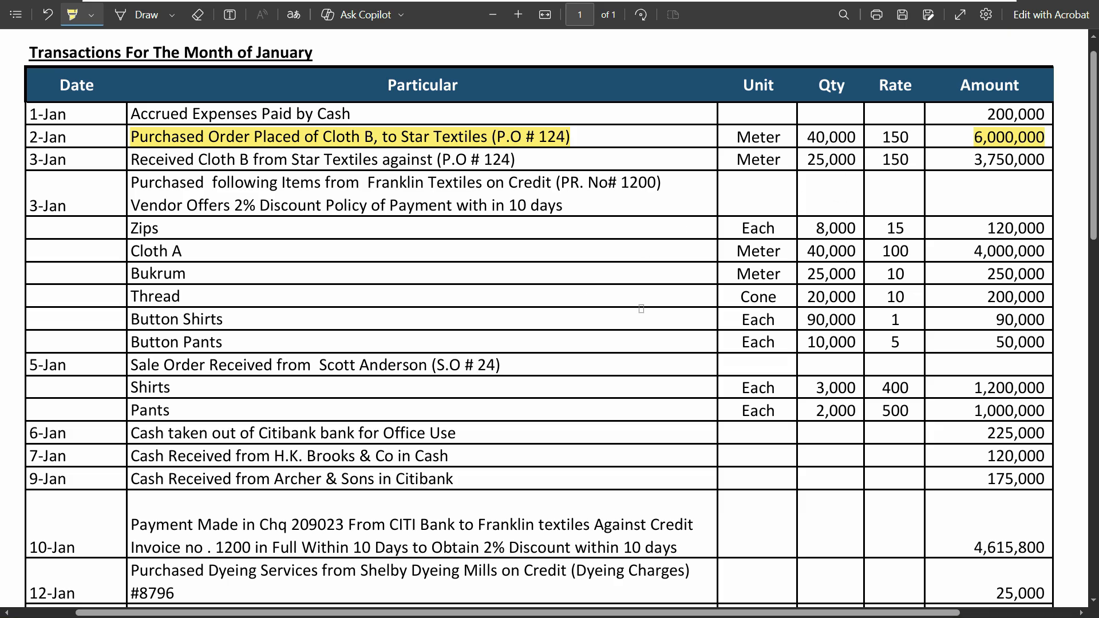
{"action": "key", "text": "alt+Tab"}
{"action": "type", "text": "40000"}
{"action": "key", "text": "Tab"}
{"action": "key", "text": "alt+Tab"}
{"action": "key", "text": "alt+Tab"}
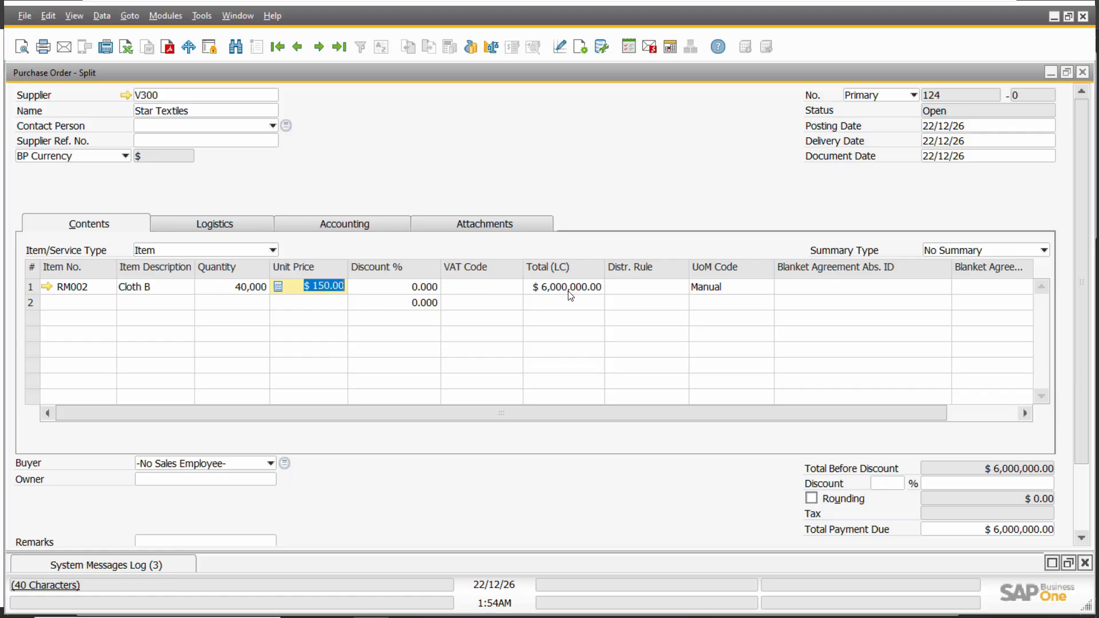
{"action": "key", "text": "alt+Tab"}
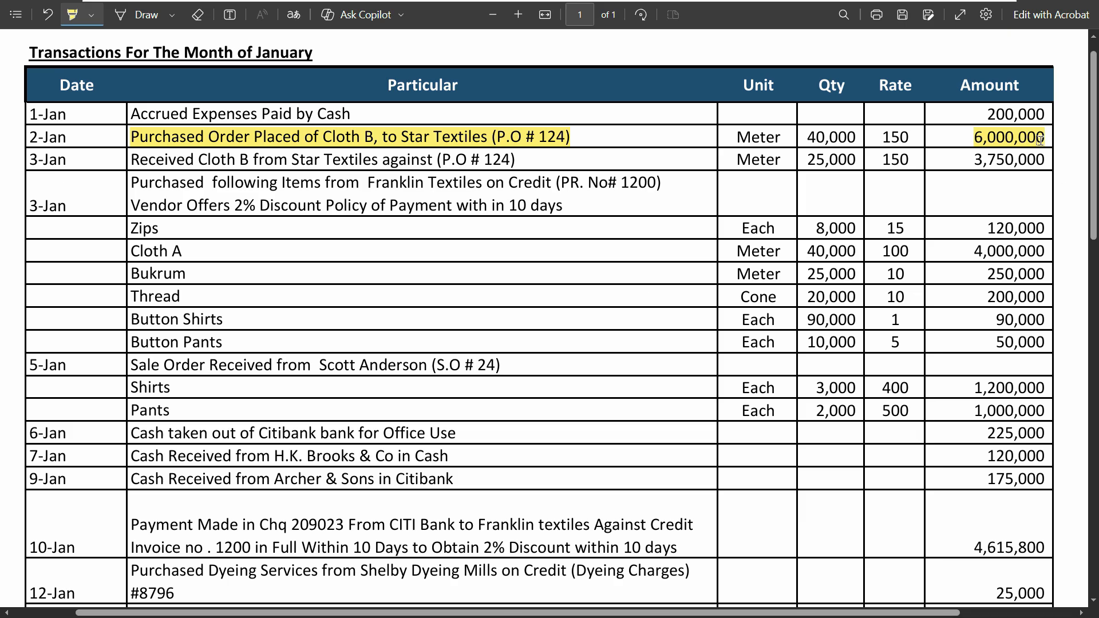
{"action": "key", "text": "alt+Tab"}
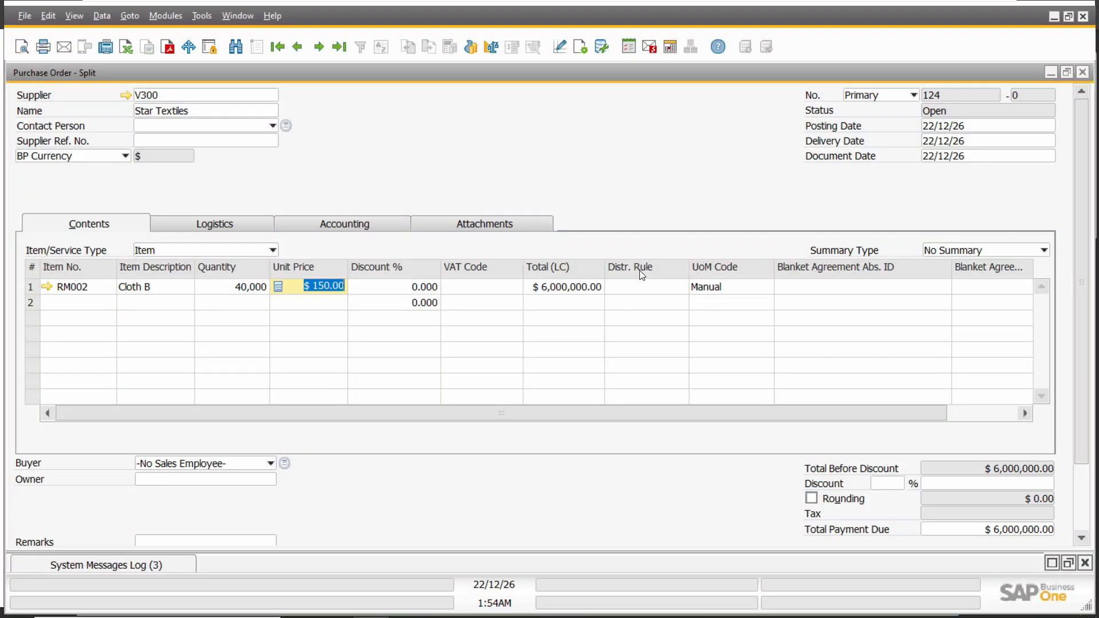
{"action": "left_click", "coordinate": [490, 289]}
{"action": "right_click", "coordinate": [490, 277]}
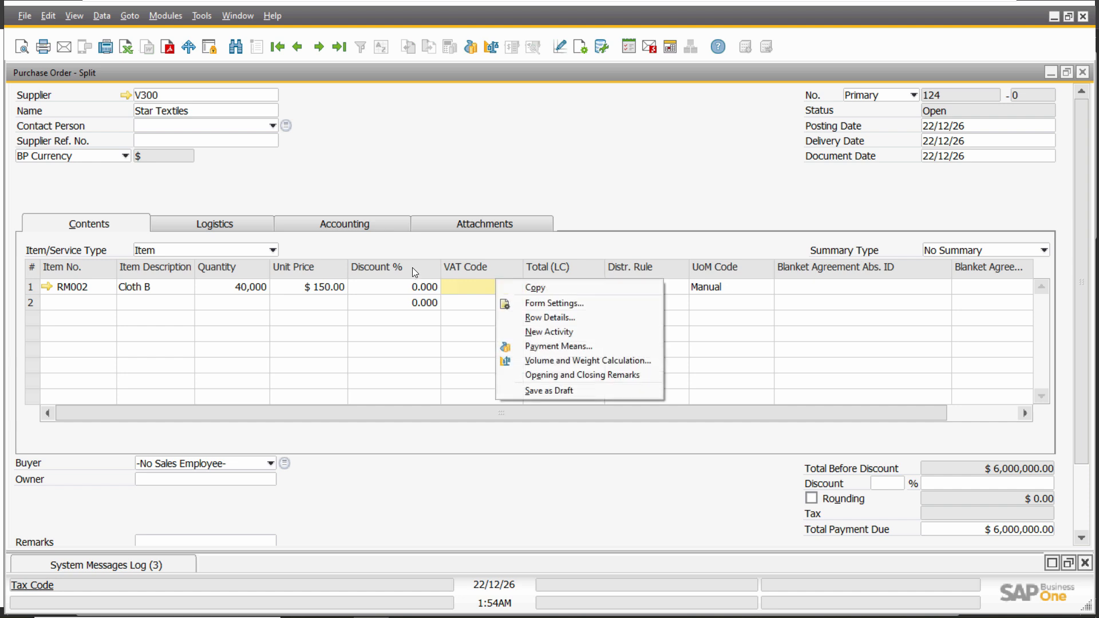
{"action": "left_click", "coordinate": [653, 272]}
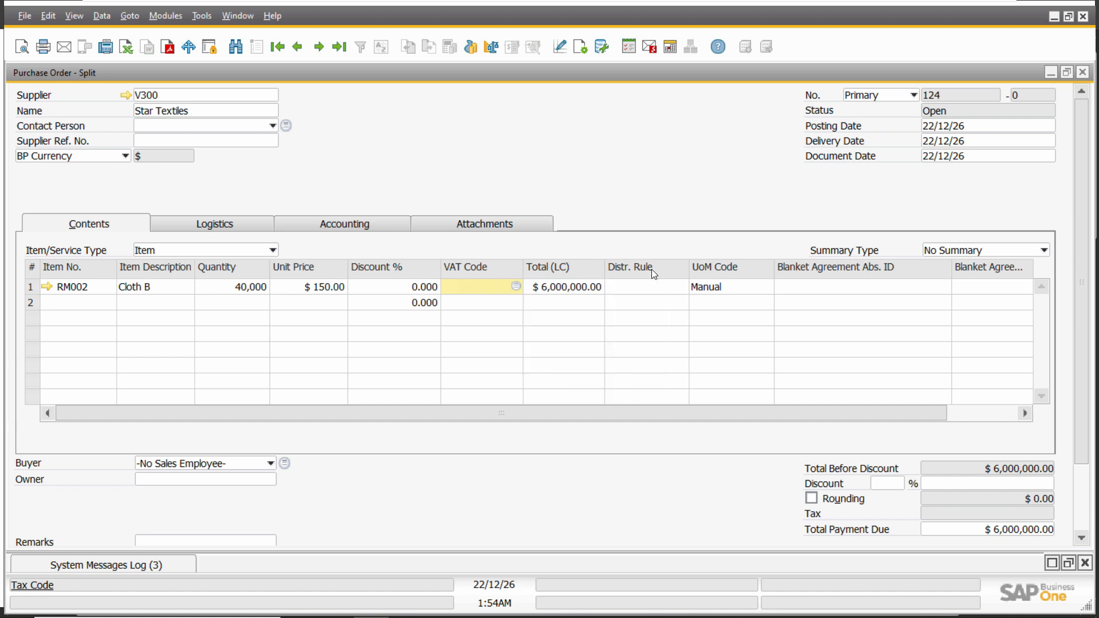
{"action": "double_click", "coordinate": [469, 269]}
{"action": "right_click", "coordinate": [490, 273]}
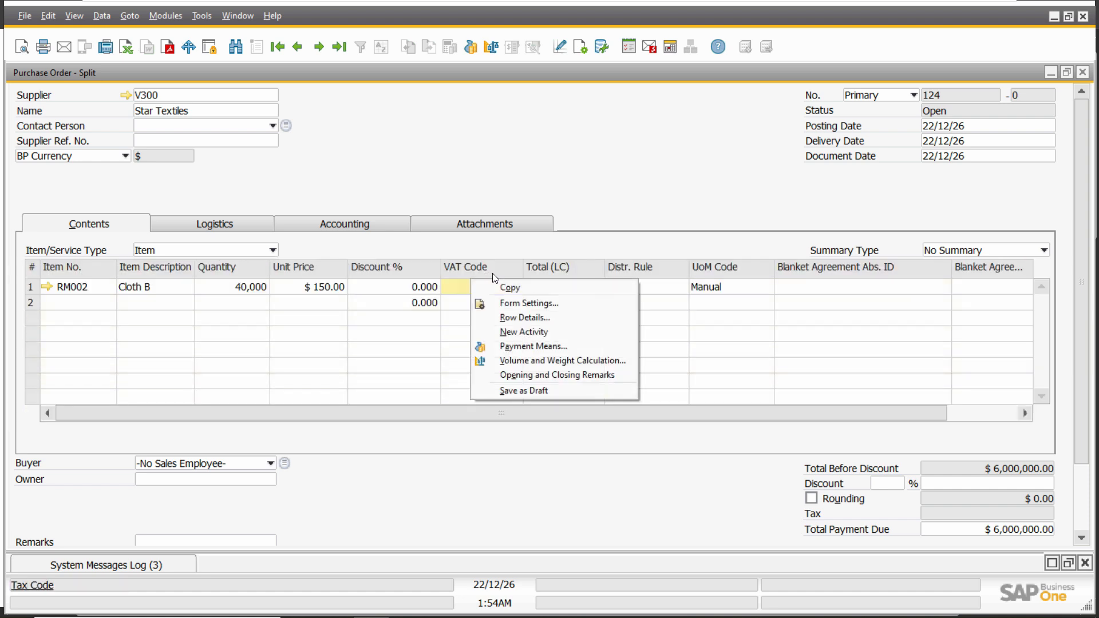
{"action": "left_click", "coordinate": [516, 301]}
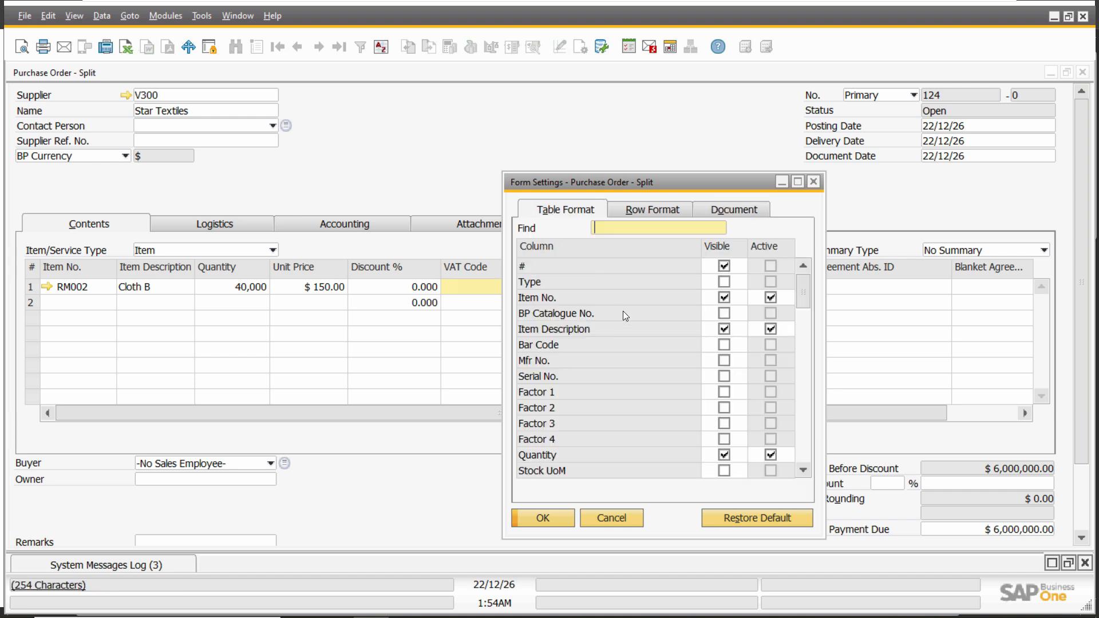
{"action": "left_click", "coordinate": [813, 182]}
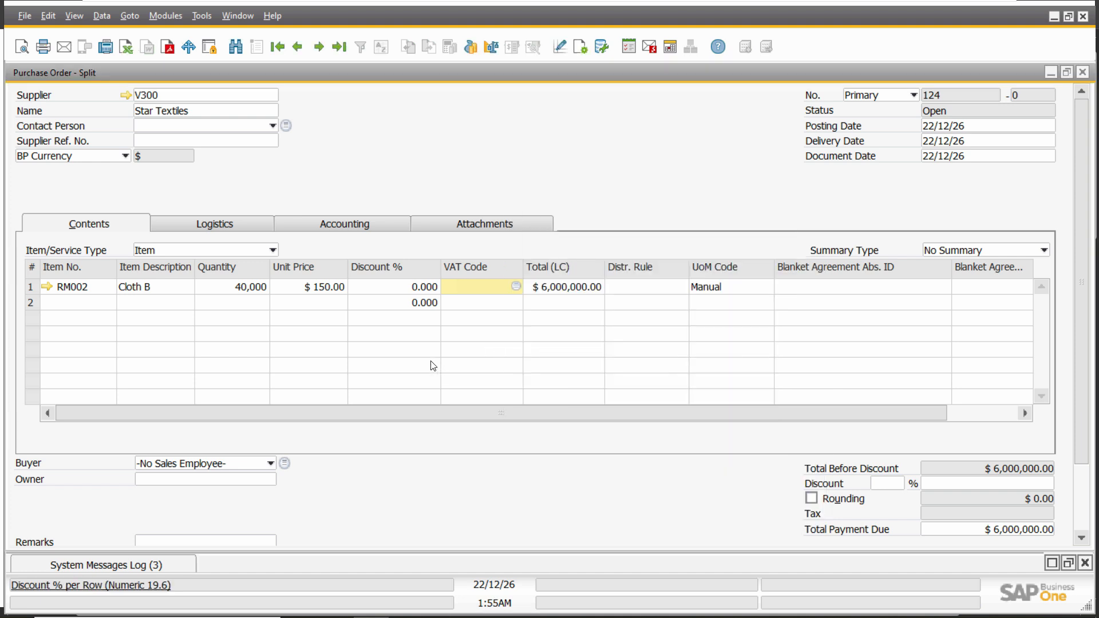
Add the Star Textiles purchase order and display the last saved purchase order record
{"action": "key", "text": "Return"}
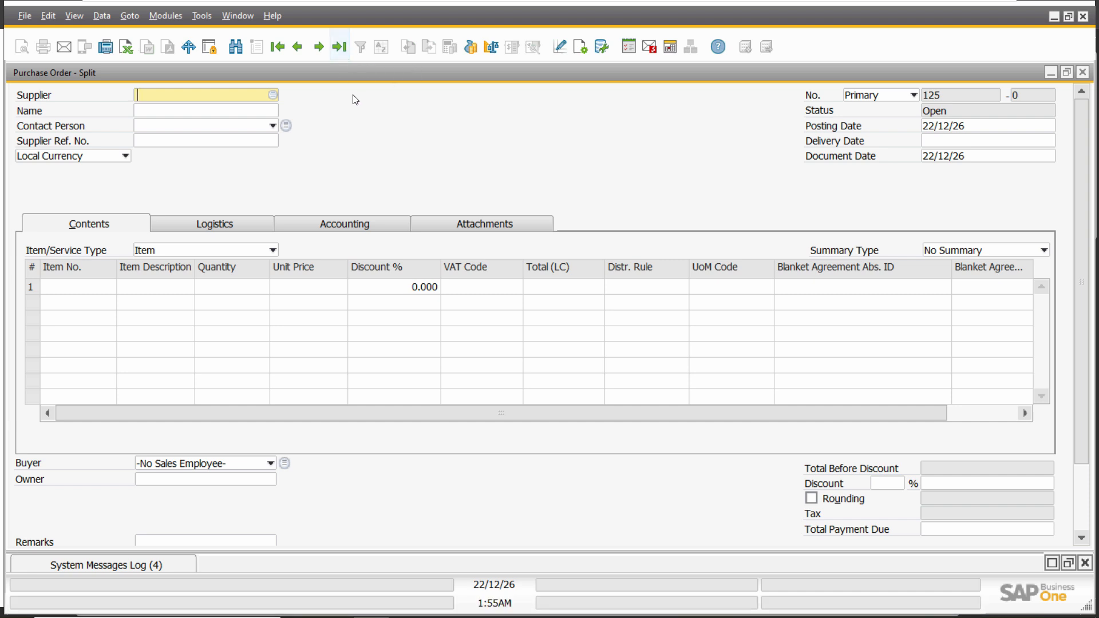
{"action": "left_click", "coordinate": [344, 55]}
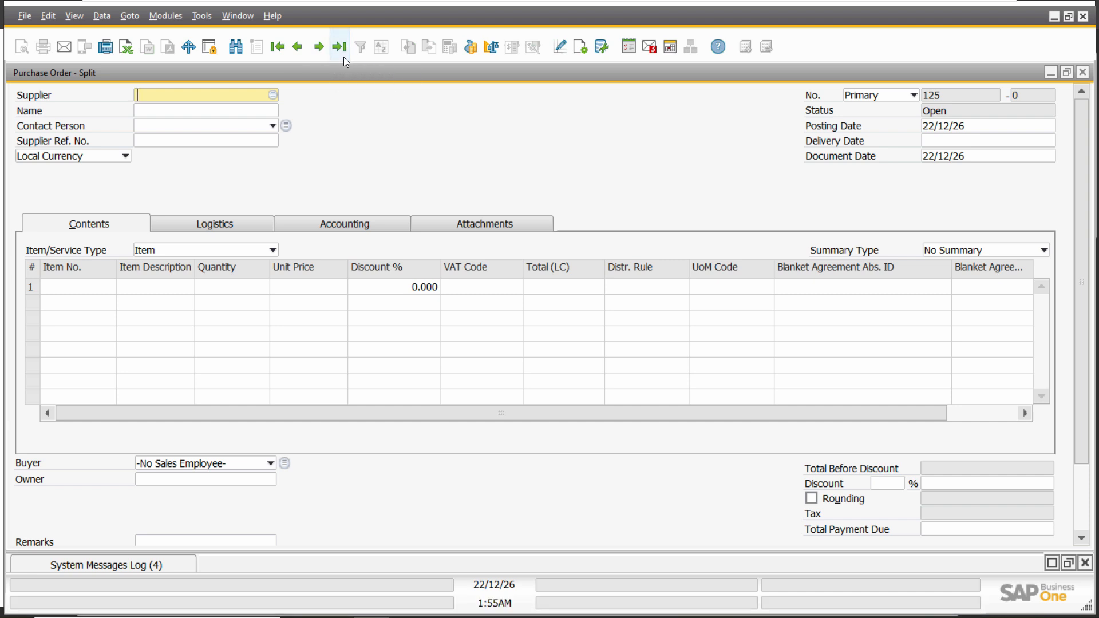
{"action": "right_click", "coordinate": [406, 129]}
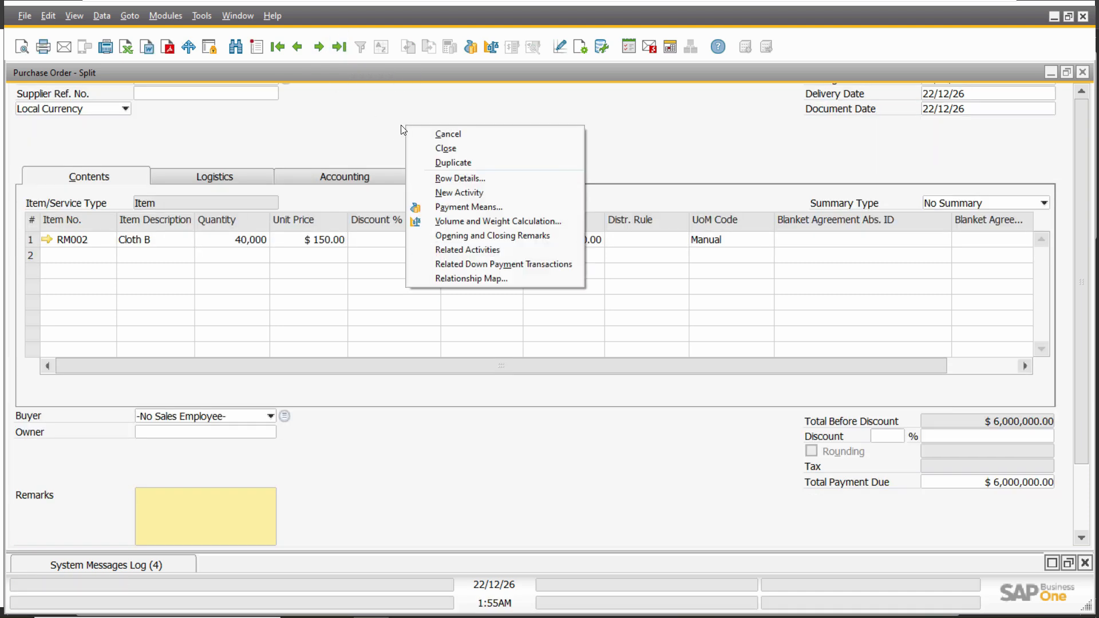
{"action": "left_click", "coordinate": [390, 133]}
{"action": "scroll", "coordinate": [383, 136], "scroll_direction": "up", "scroll_amount": 2}
Examine the relationship map of the saved Star Textiles purchase order, then close it
{"action": "right_click", "coordinate": [388, 134]}
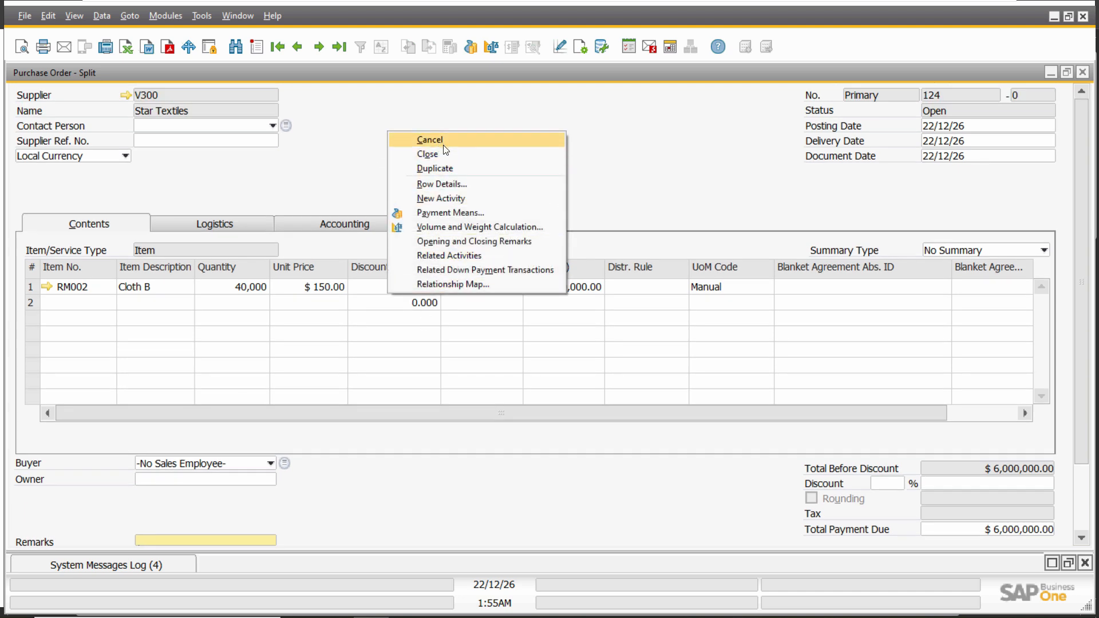
{"action": "left_click", "coordinate": [744, 116]}
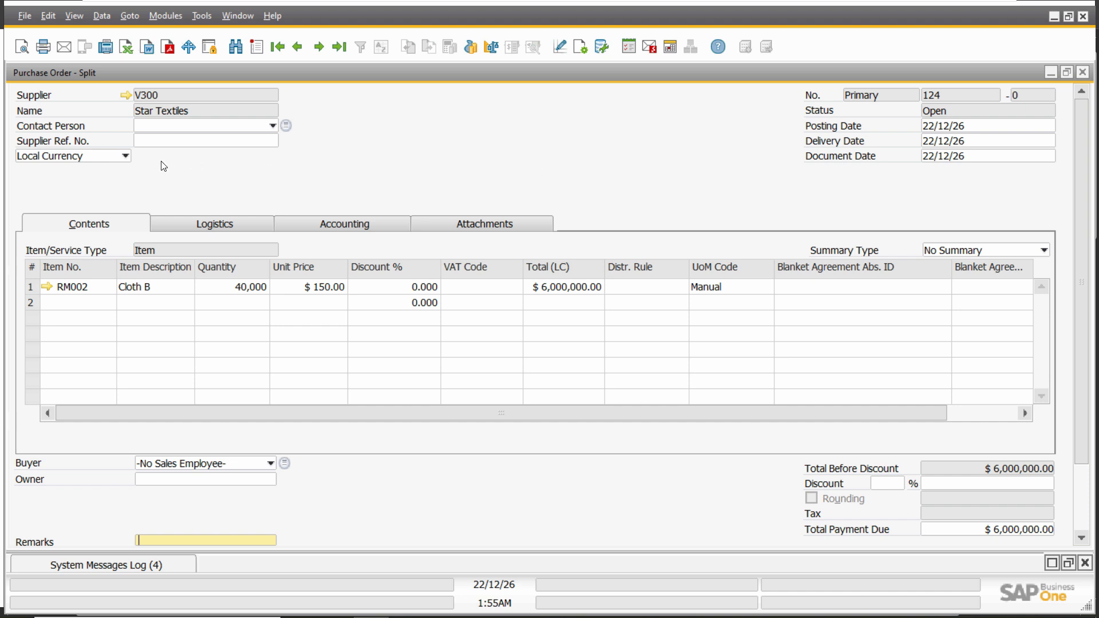
{"action": "right_click", "coordinate": [422, 122]}
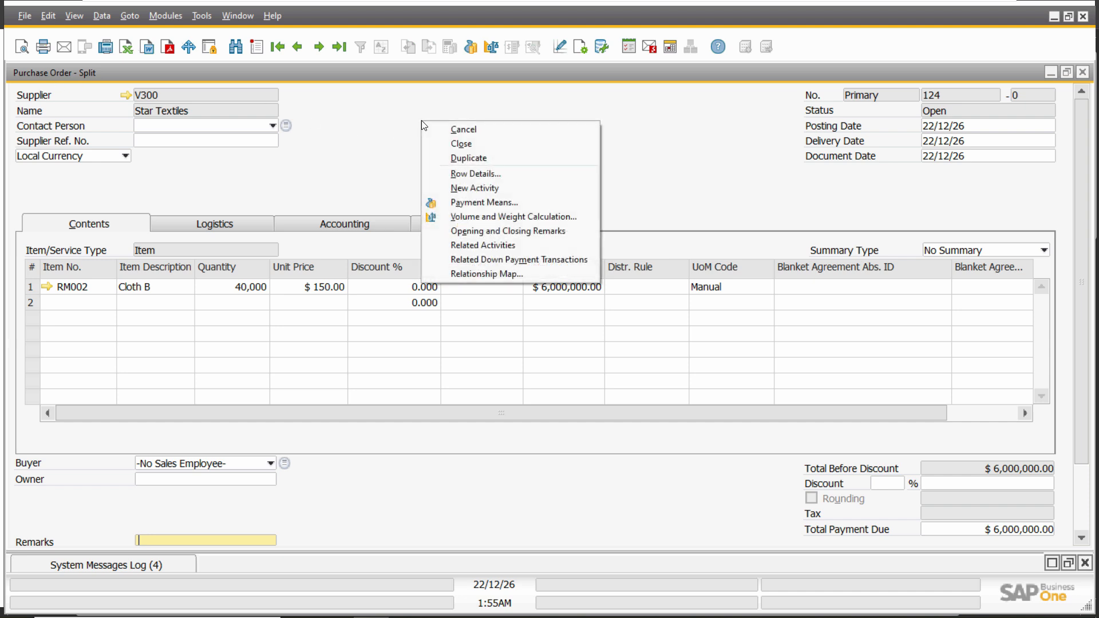
{"action": "left_click", "coordinate": [484, 274]}
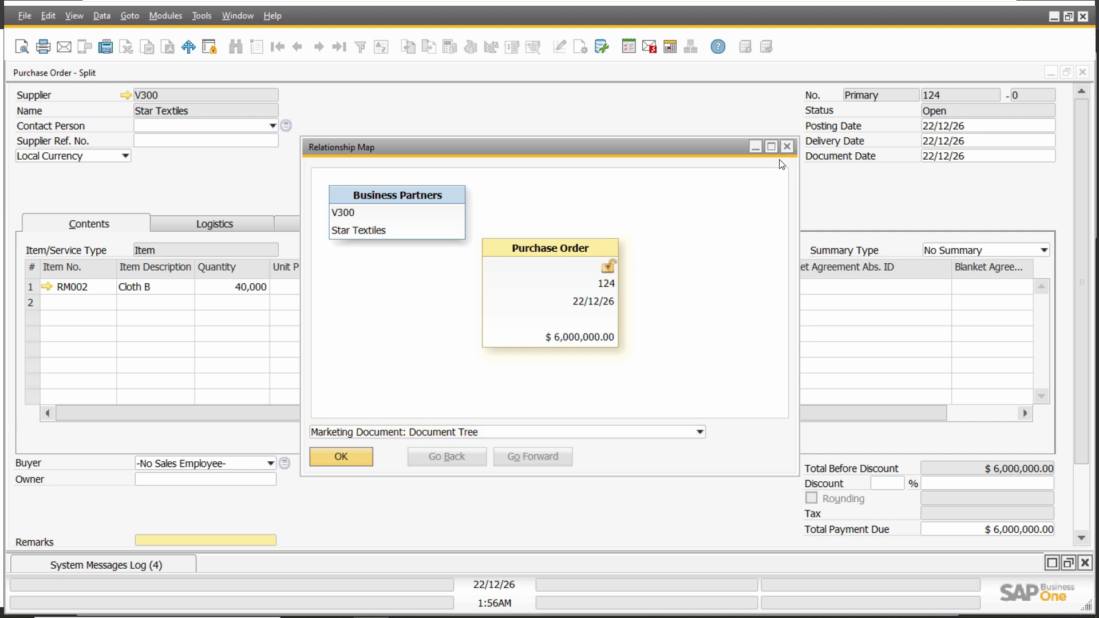
{"action": "left_click", "coordinate": [787, 147]}
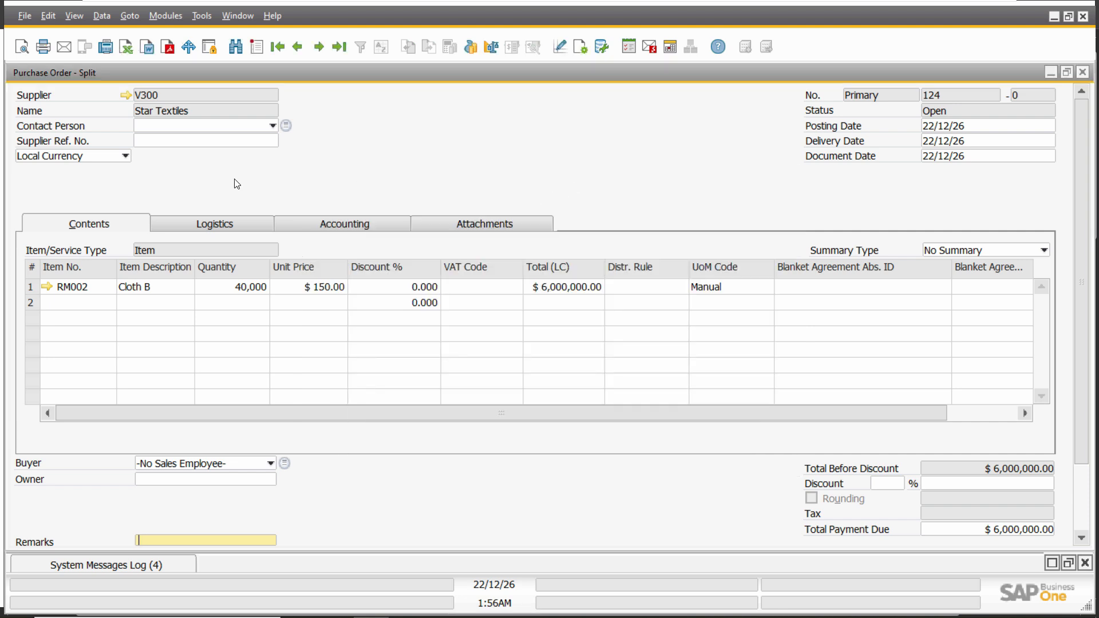